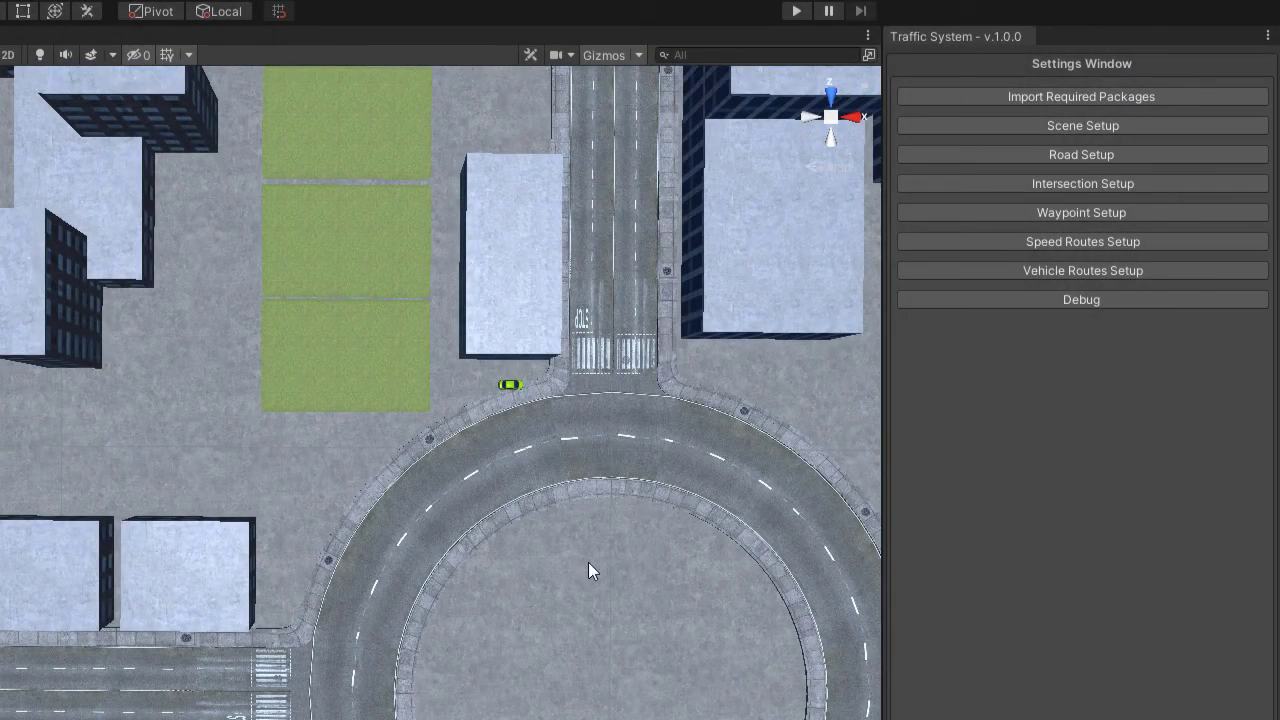
Step: Create a road along the centre line of the six-lane highway section that passes beneath the overpass
middle_drag(606, 650, 606, 2)
middle_drag(606, 715, 526, 95)
scroll(500, 215, down, 5)
middle_drag(503, 254, 390, 197)
scroll(510, 418, up, 3)
middle_drag(465, 407, 685, 413)
scroll(400, 405, up, 3)
middle_drag(128, 364, 551, 329)
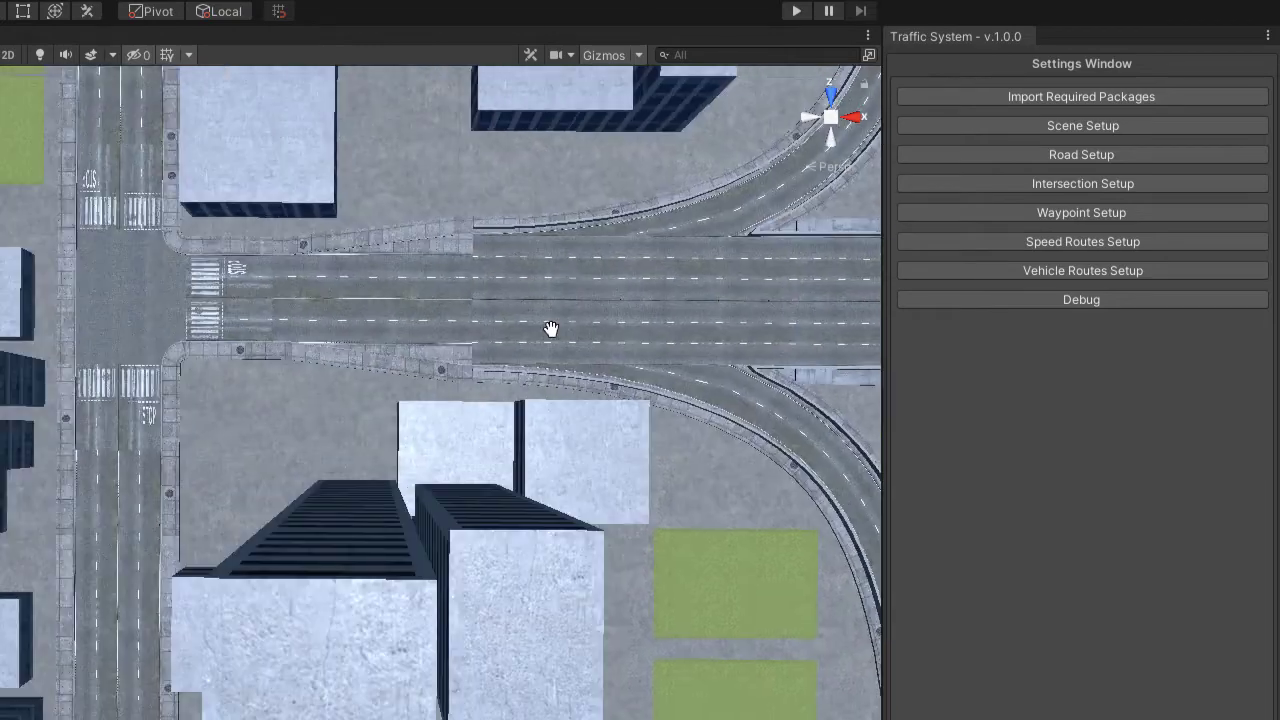
scroll(349, 342, up, 4)
middle_drag(572, 252, 235, 328)
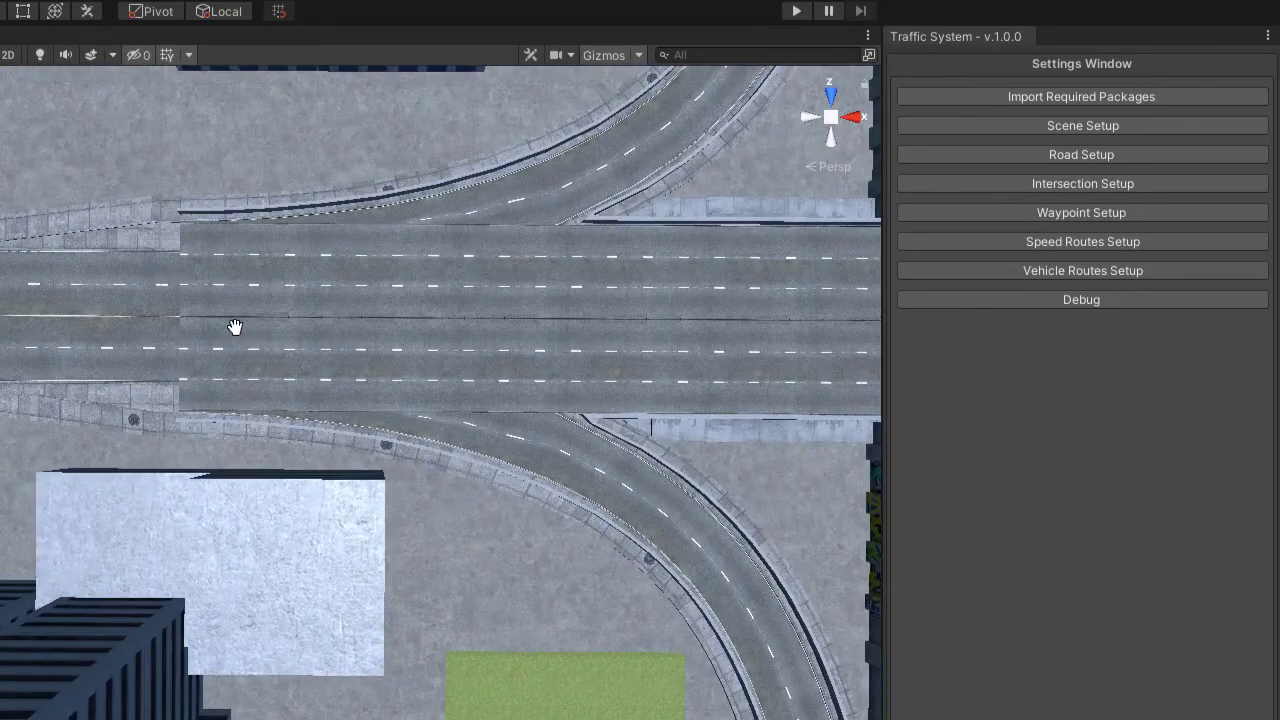
click(1088, 155)
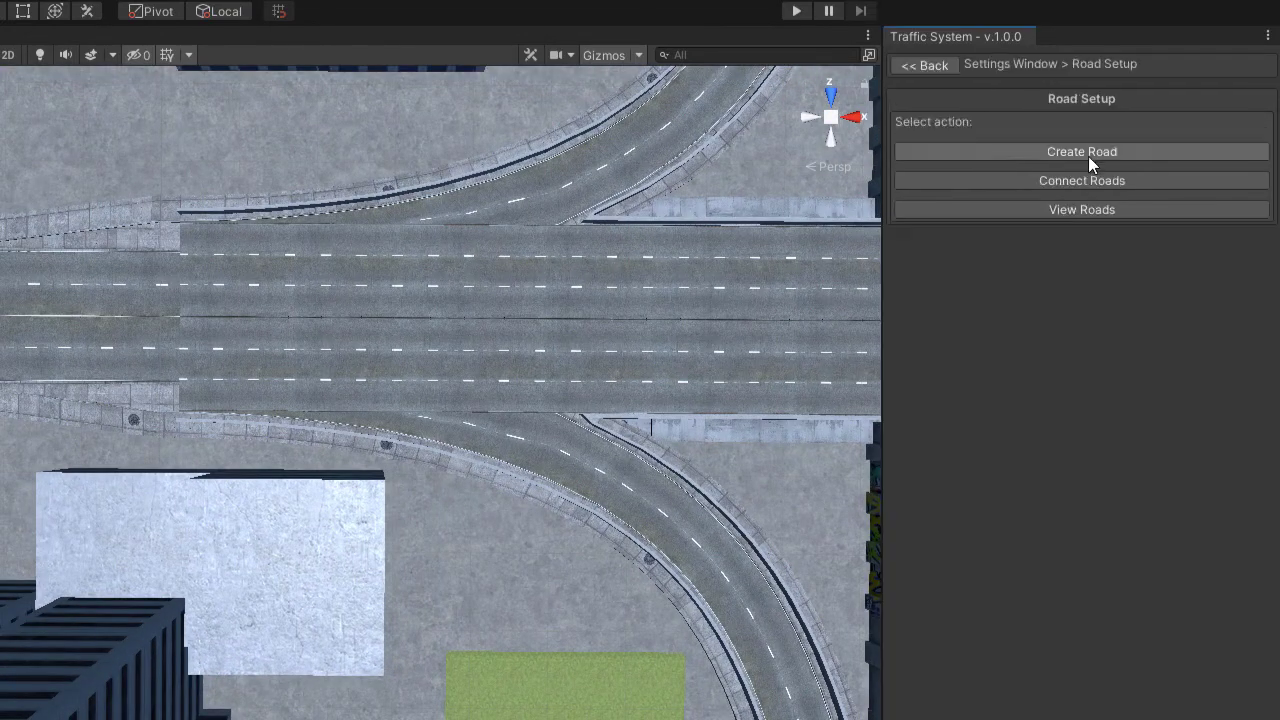
click(1082, 151)
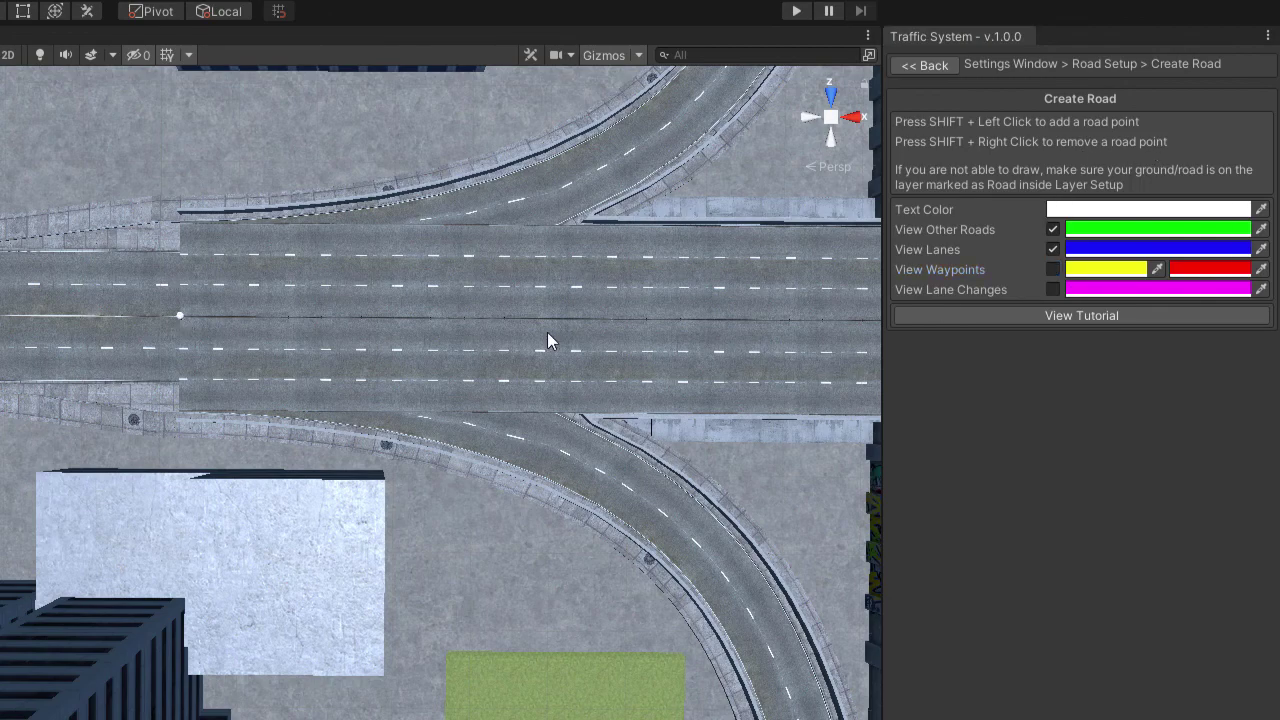
middle_drag(547, 332, 60, 338)
shift+click(284, 323)
Step: Set the six-lane highway road to 6 lanes with a lane width of 4 m and finish editing it
click(1072, 188)
text(6)
click(1073, 208)
text(4)
middle_drag(345, 300, 943, 313)
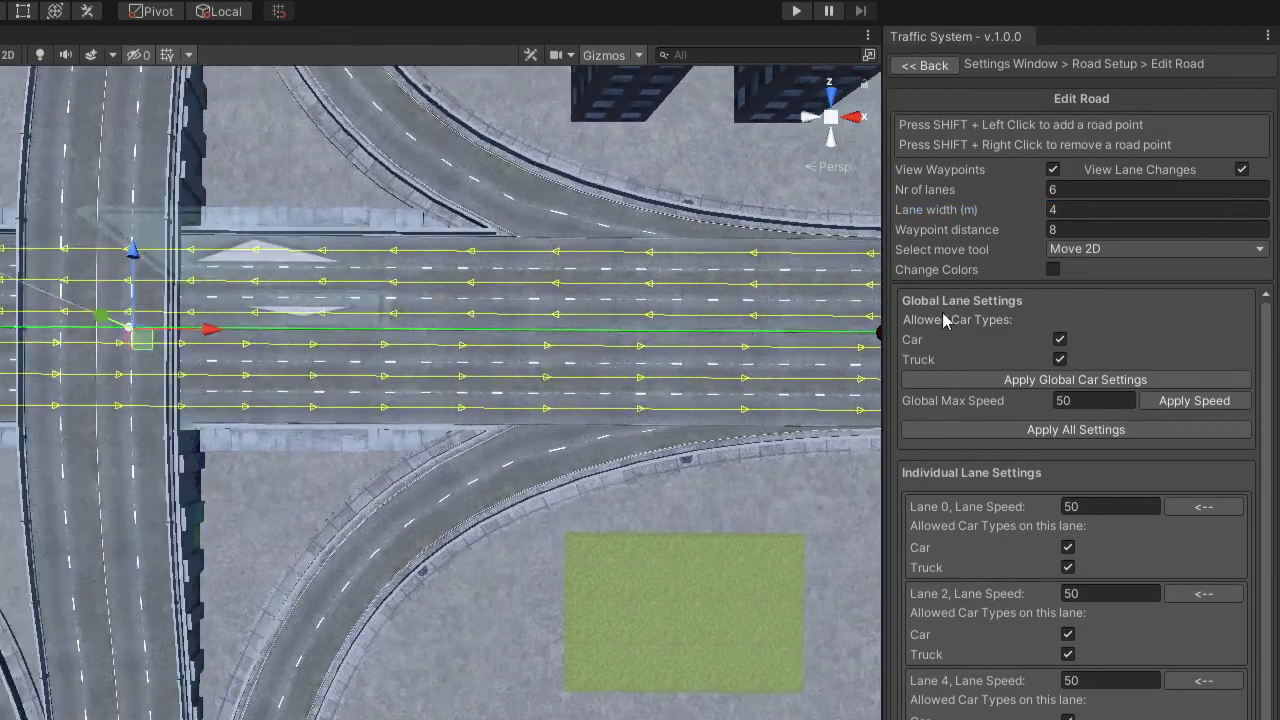
middle_drag(647, 413, 949, 297)
click(924, 65)
Step: Create a new road starting at the T-junction crosswalk on the four-lane highway that leads to the overpass
right_drag(560, 380, 638, 155)
middle_drag(620, 370, 571, 591)
right_drag(590, 270, 601, 395)
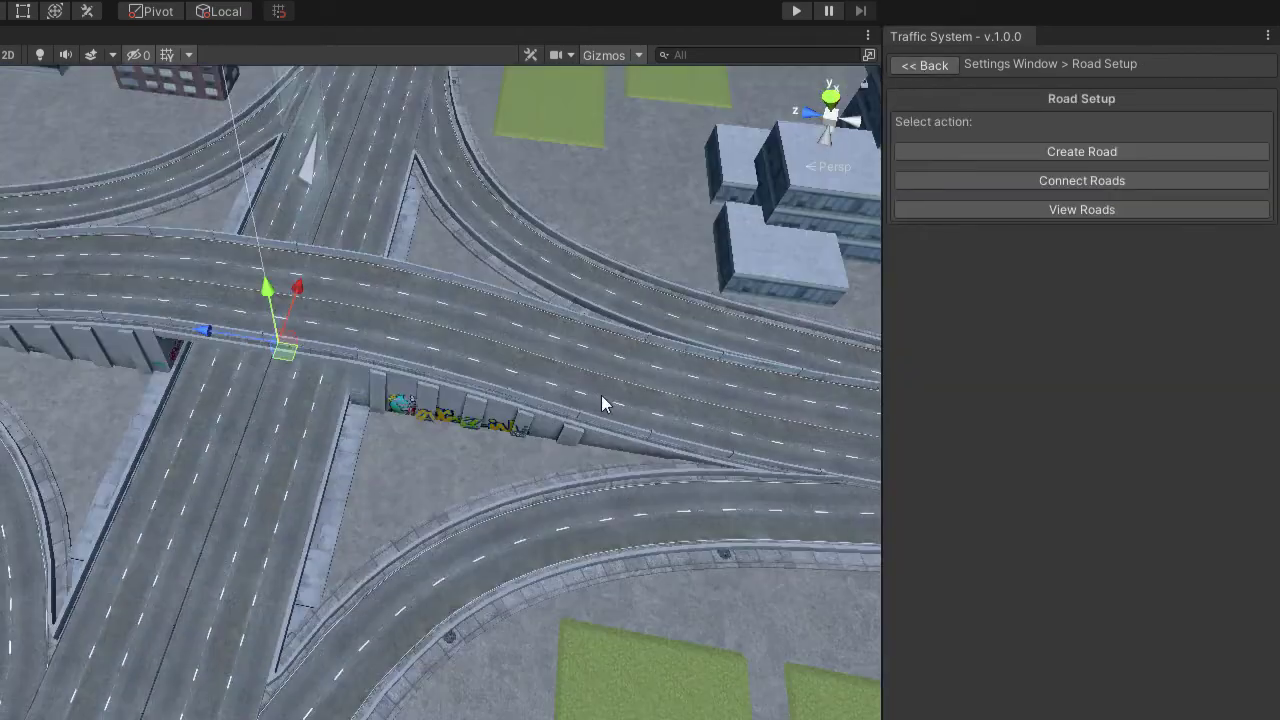
middle_drag(601, 395, 238, 611)
right_drag(498, 325, 509, 454)
middle_drag(509, 454, 0, 430)
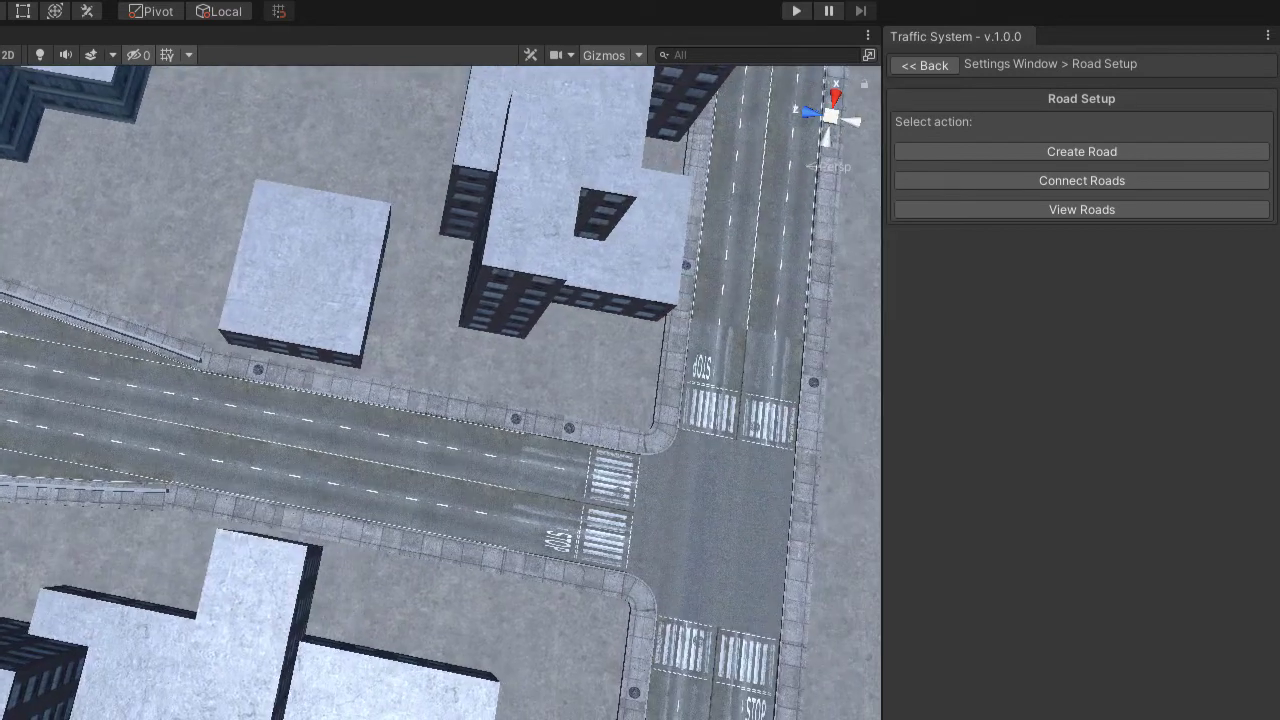
click(1000, 156)
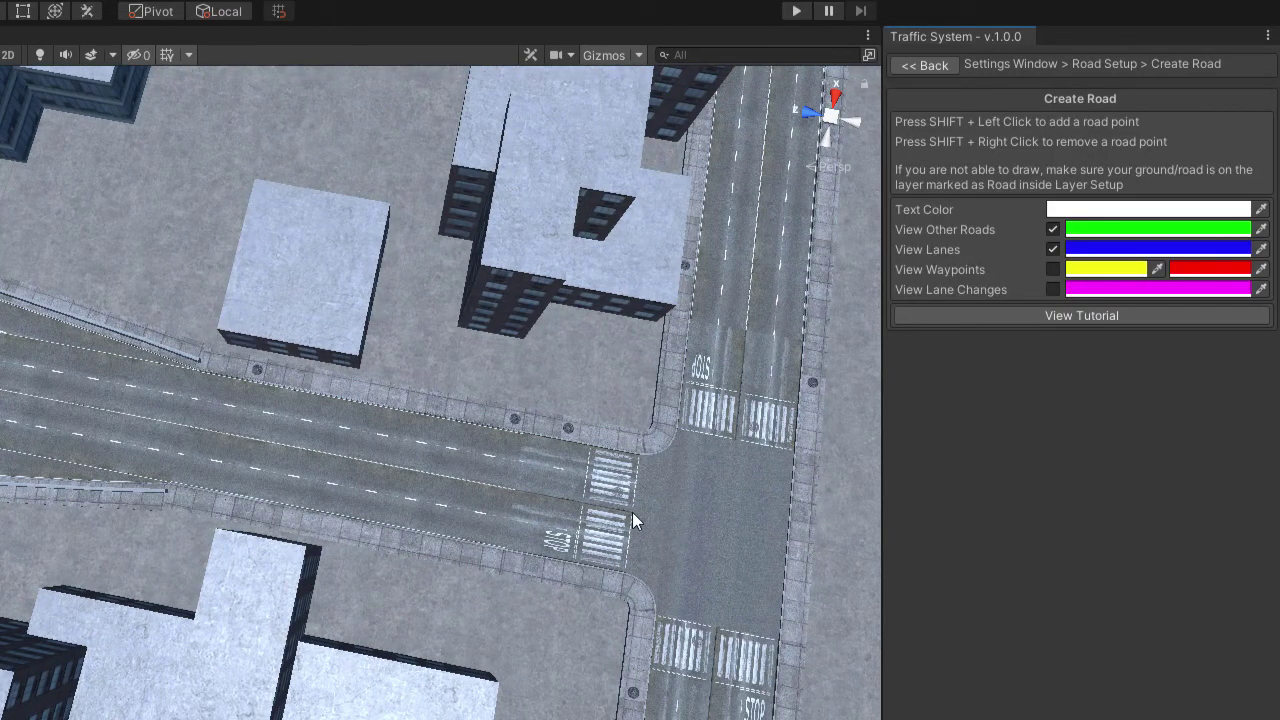
shift+click(302, 448)
Step: Extend the road with points along the highway's centre line, past the merging ramps and up onto the overpass
middle_drag(380, 408, 662, 426)
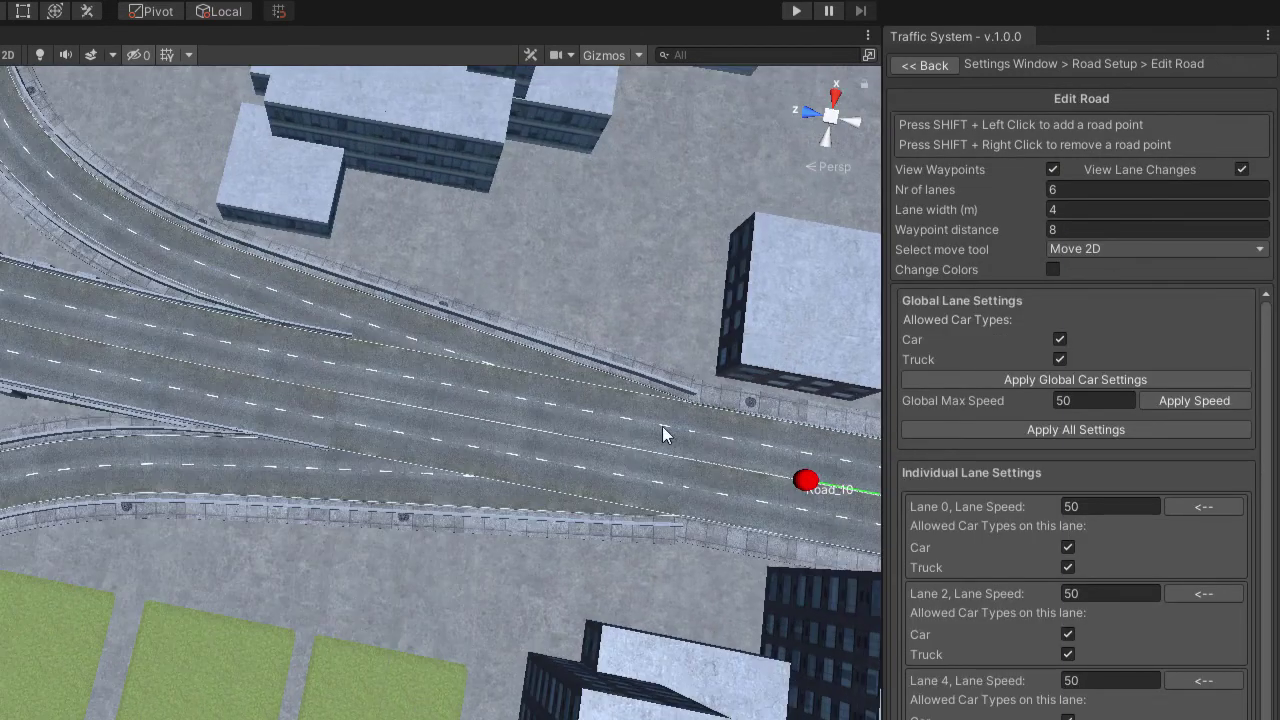
shift+click(533, 430)
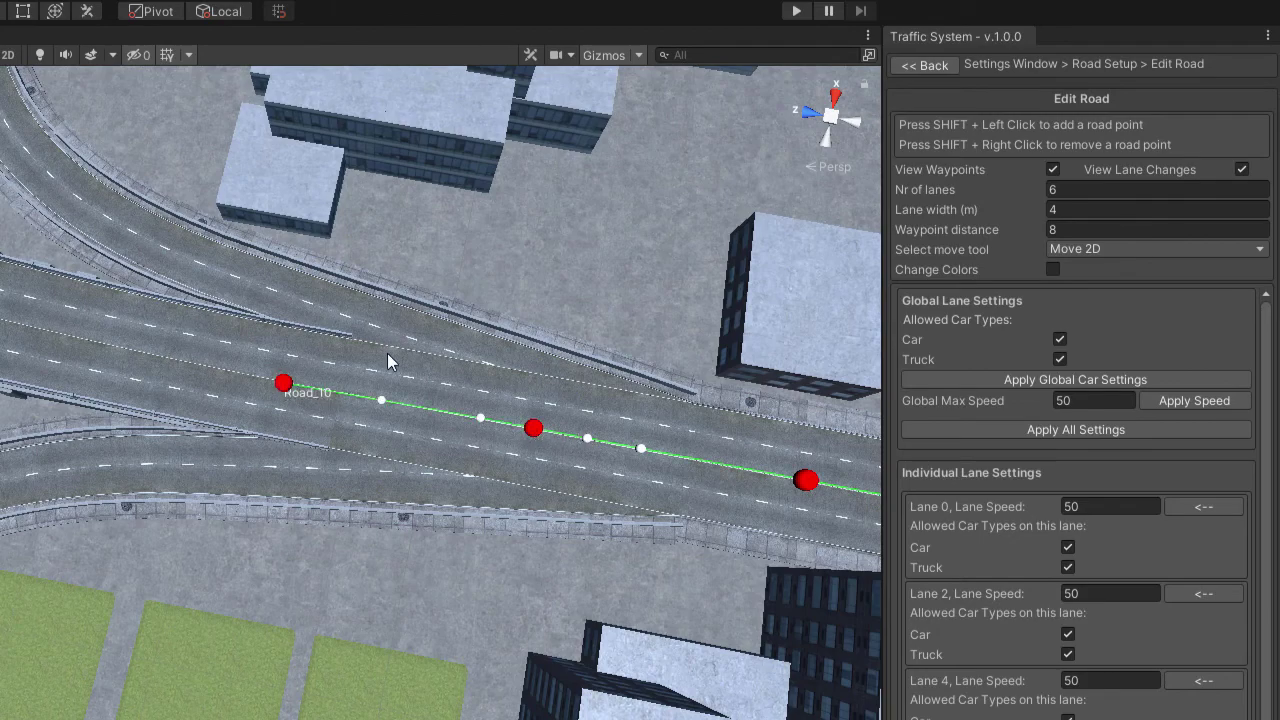
middle_drag(387, 353, 804, 369)
shift+click(389, 323)
shift+click(228, 281)
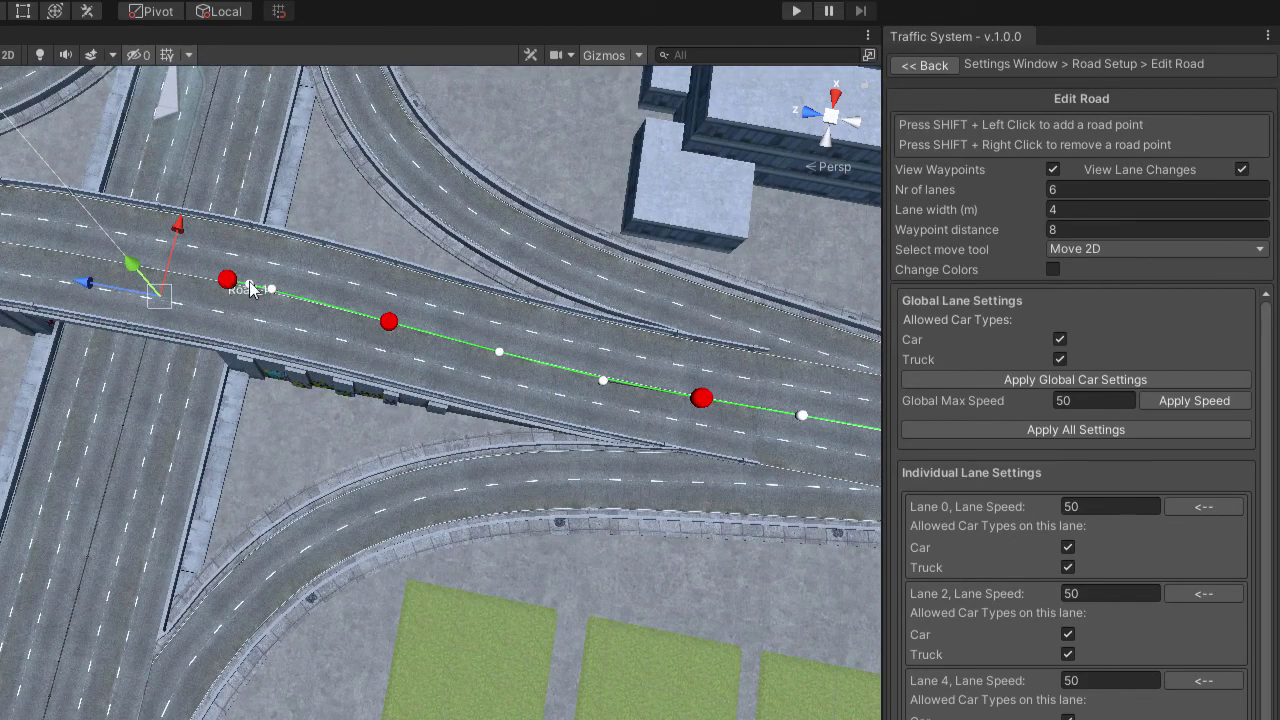
Step: Add a road point on the centre line beyond the far side of the overpass
middle_drag(271, 381, 622, 112)
right_drag(622, 112, 671, 16)
middle_drag(650, 253, 510, 338)
right_drag(510, 338, 490, 580)
middle_drag(465, 226, 632, 425)
right_drag(632, 425, 649, 500)
middle_drag(597, 331, 843, 369)
right_drag(800, 374, 775, 316)
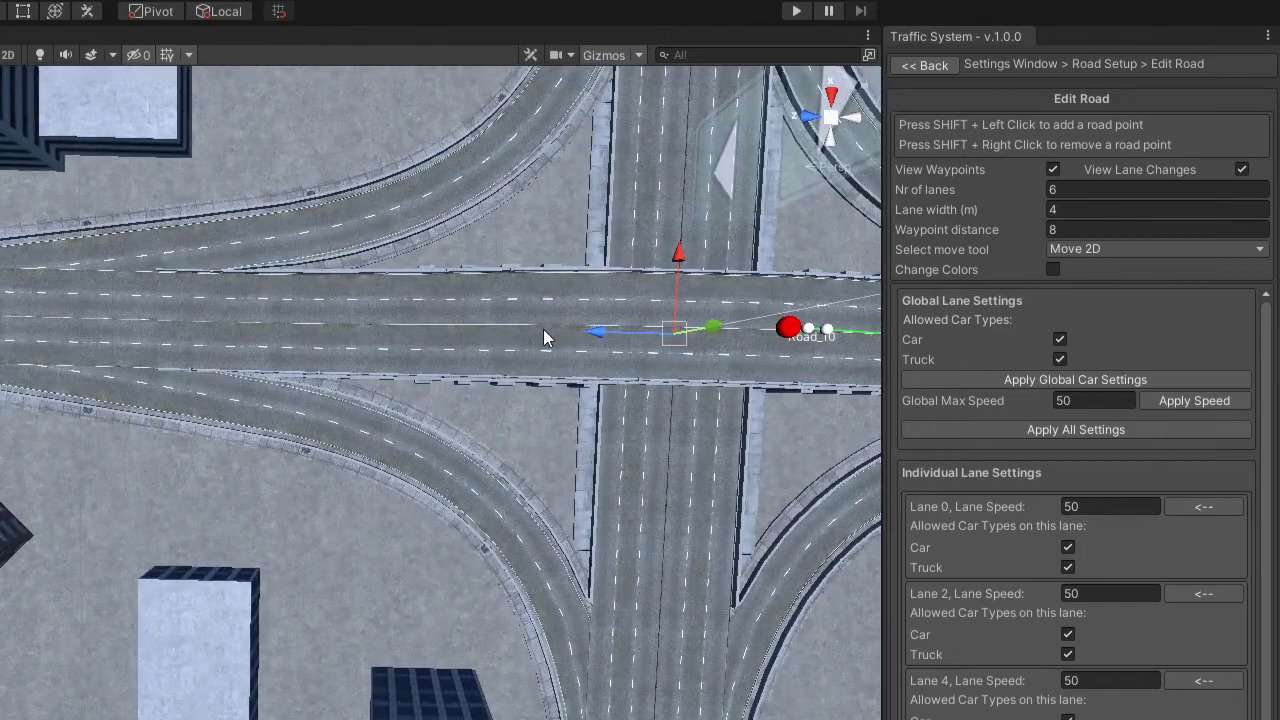
shift+click(297, 324)
Step: Continue the road along the centre line past the far ramps to the crosswalk at the roundabout
middle_drag(425, 286, 813, 284)
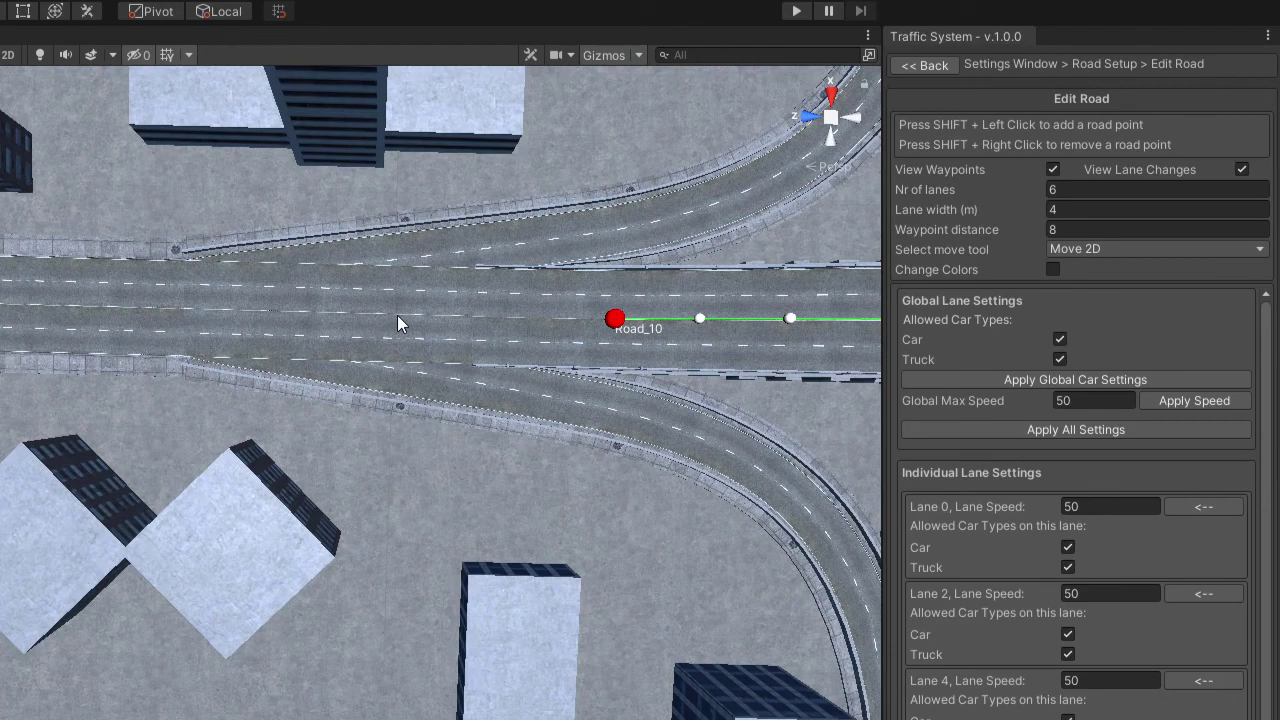
shift+click(397, 316)
shift+click(167, 309)
middle_drag(491, 254, 877, 231)
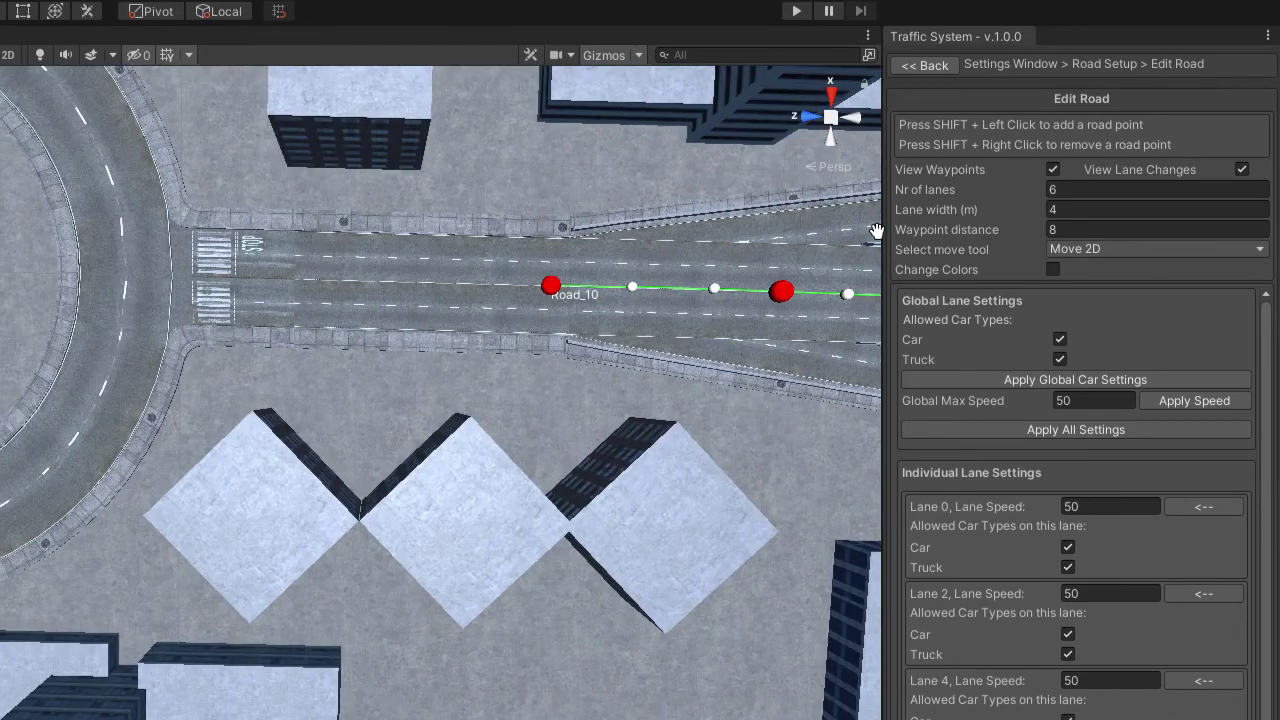
shift+click(192, 278)
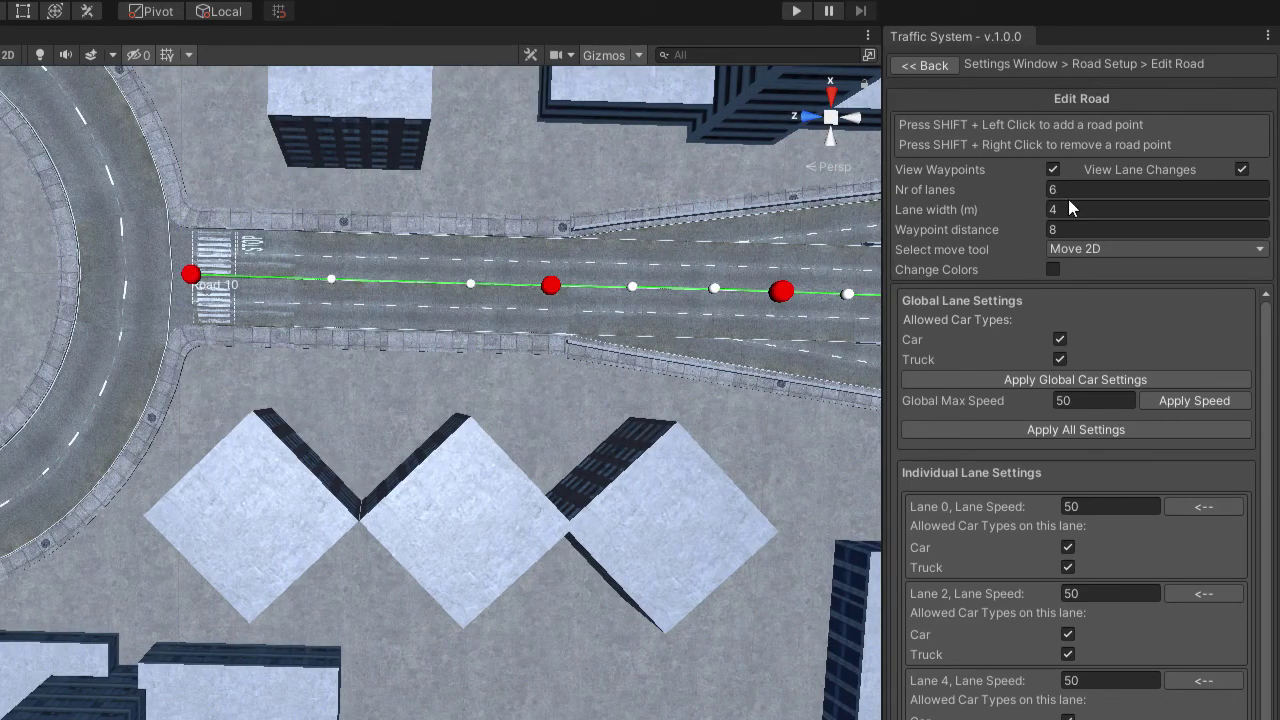
Step: Set the overpass road to 4 lanes, generate its waypoints with lane changes, and finish editing it
text(4)
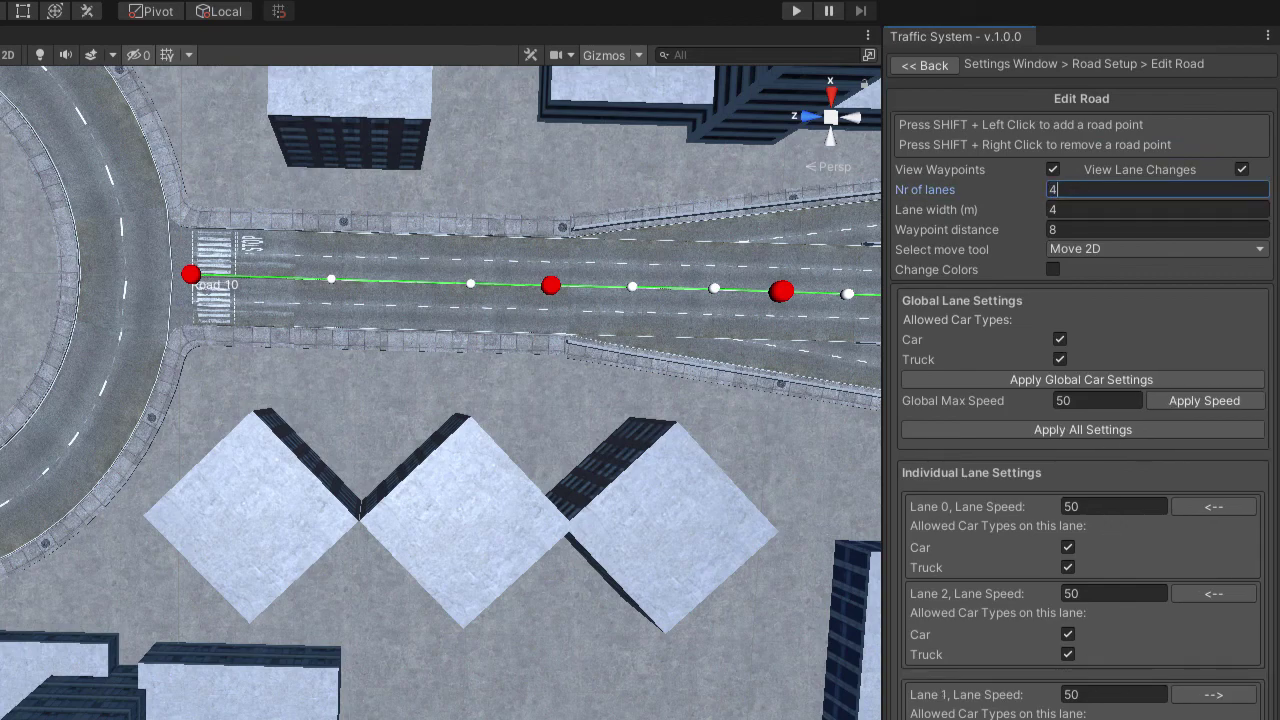
middle_drag(724, 530, 371, 508)
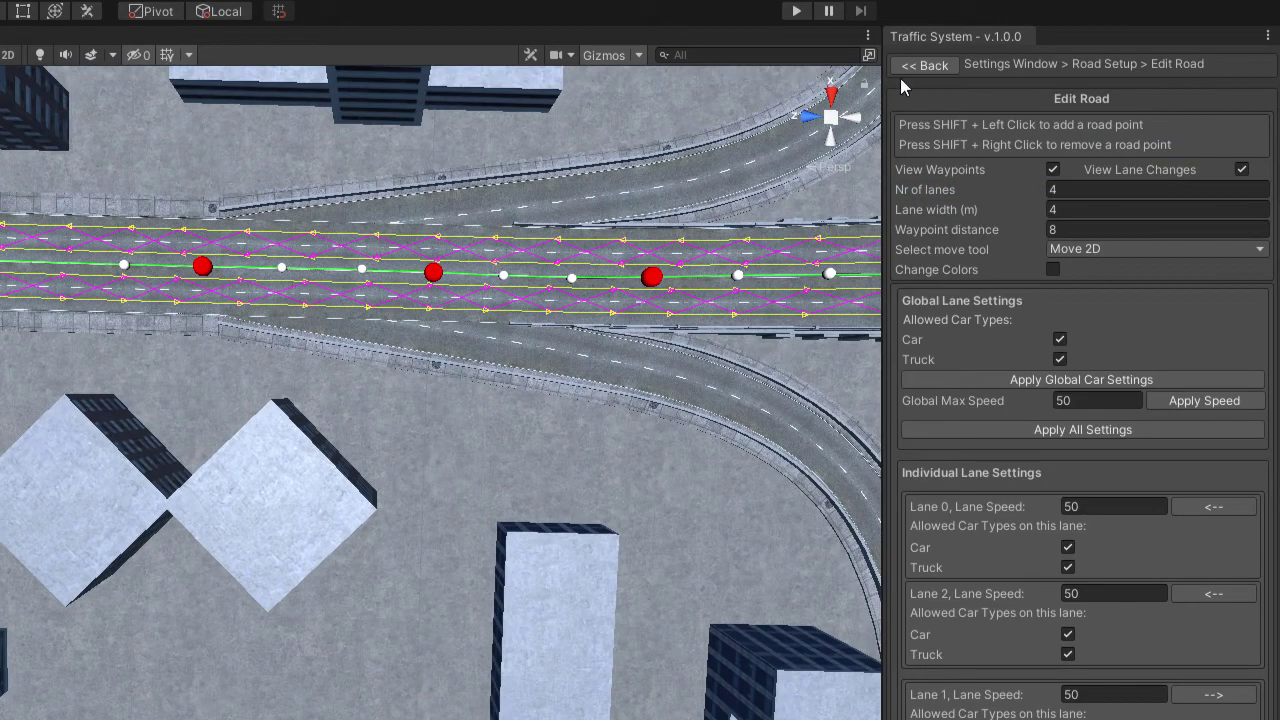
click(910, 68)
middle_drag(693, 325, 100, 190)
Step: Open Road_9 for editing from the list of roads and inspect its lane waypoints and lane changes
click(1115, 212)
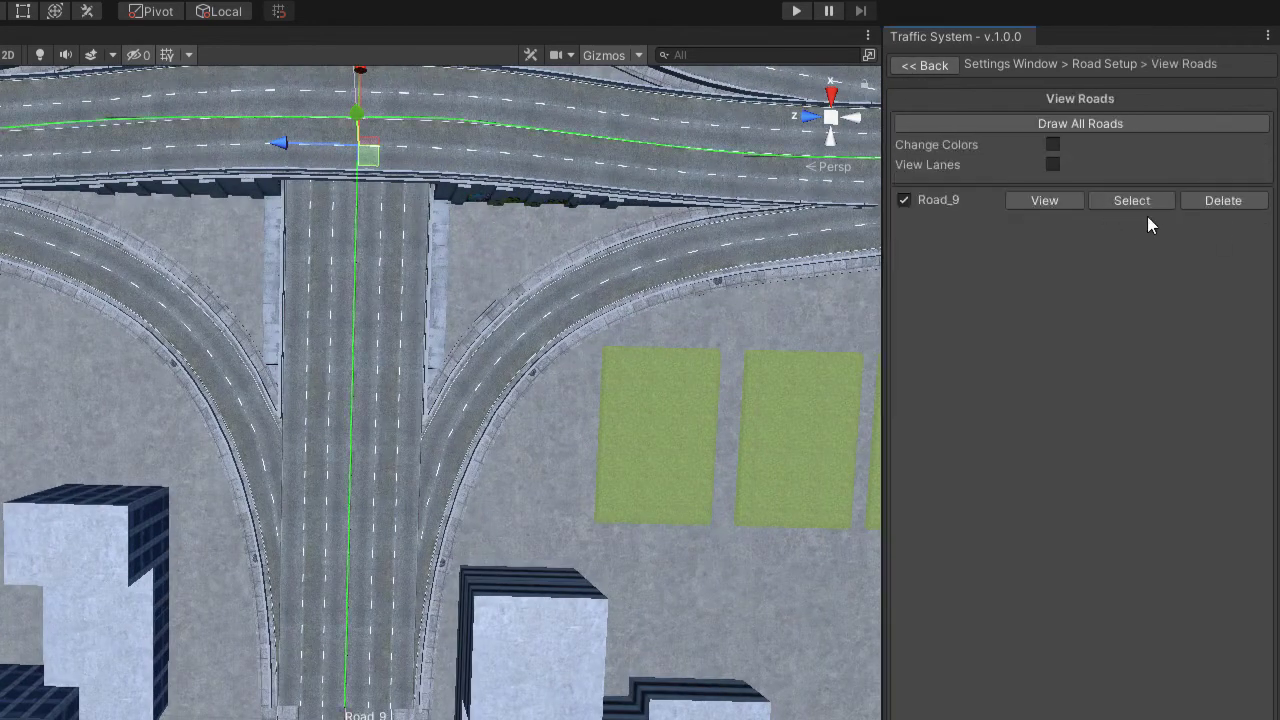
scroll(560, 466, down, 4)
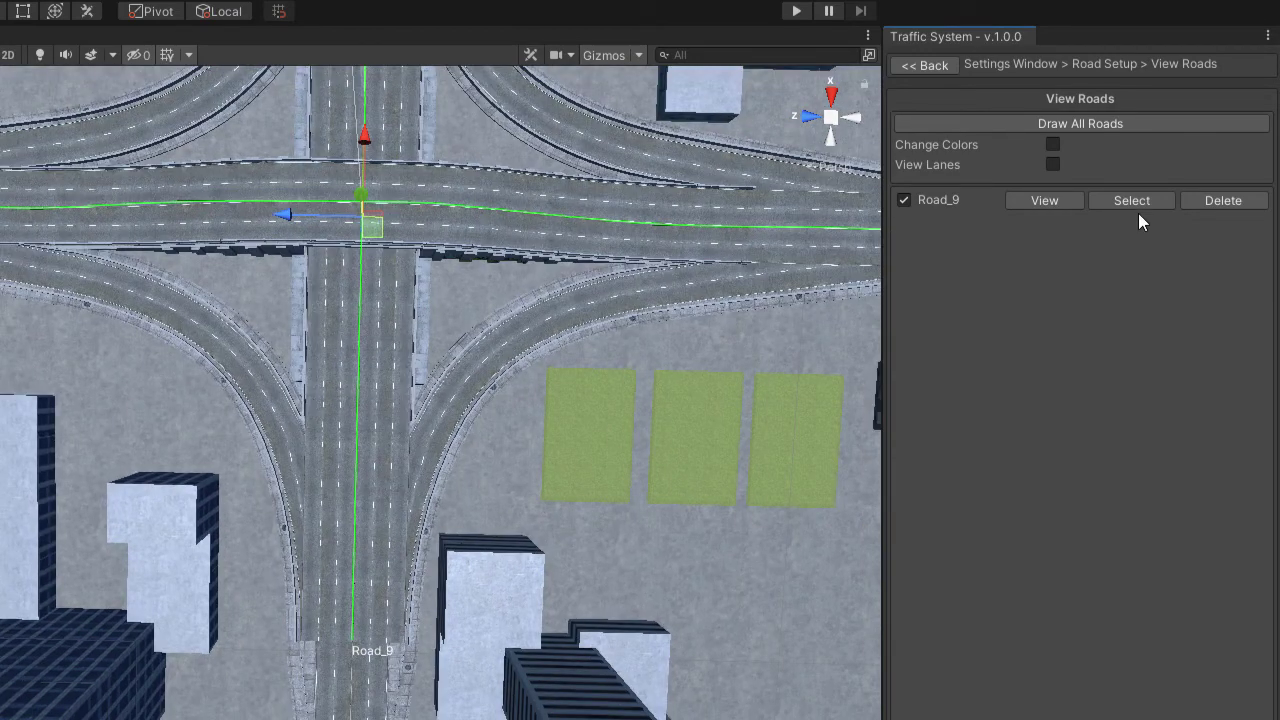
click(1132, 202)
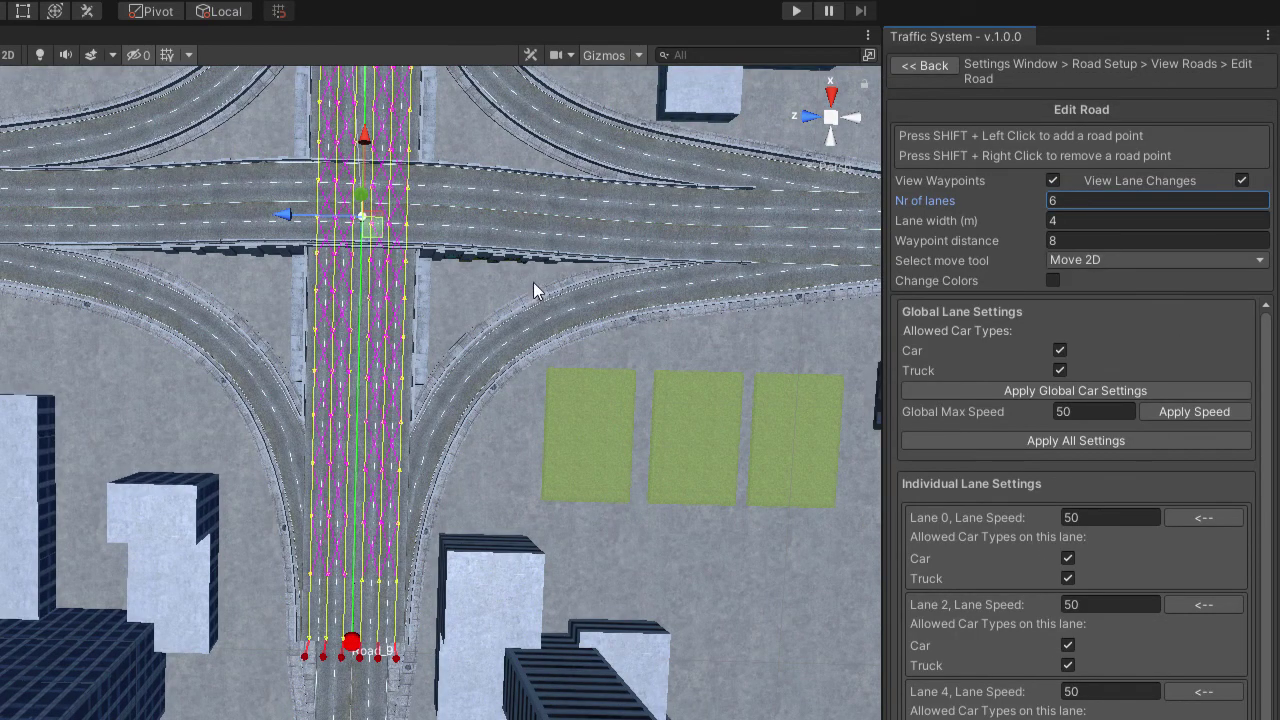
middle_drag(533, 282, 547, 458)
click(933, 65)
Step: Create a short road from just past the end of Road_9 to the crosswalk at the T-junction
middle_drag(615, 291, 767, 88)
middle_drag(800, 12, 507, 674)
middle_drag(557, 481, 658, 274)
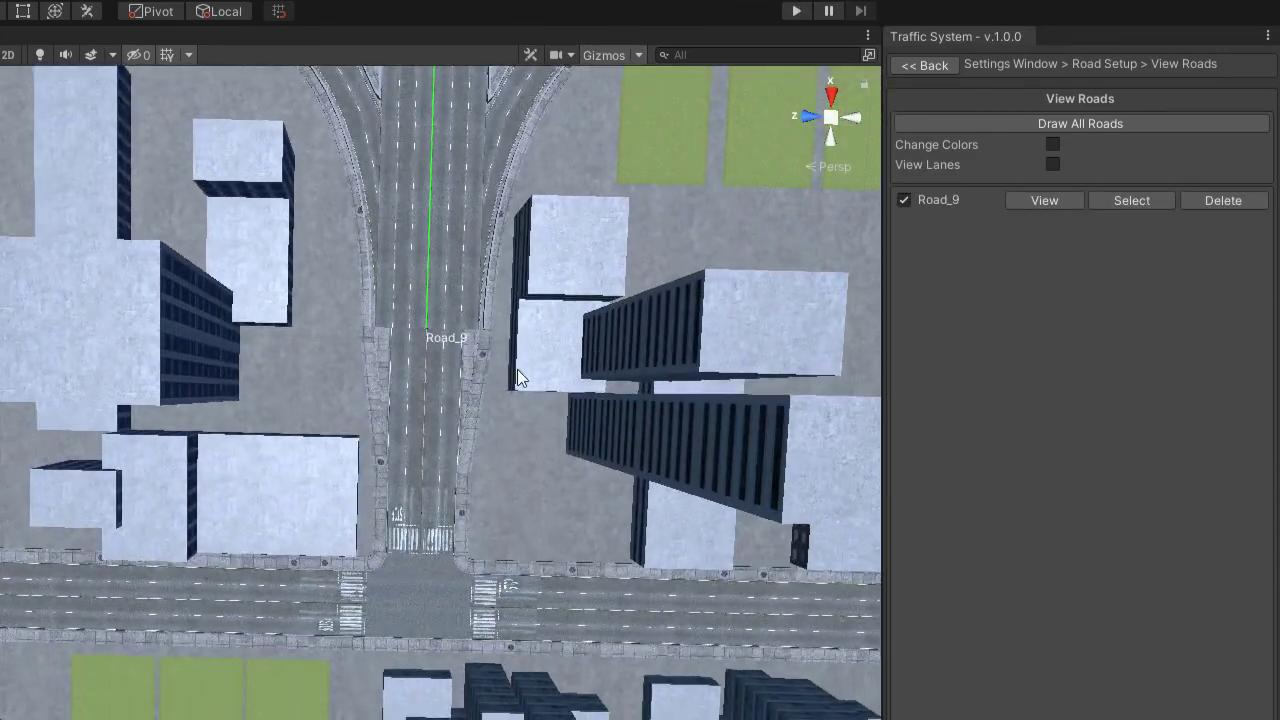
scroll(505, 365, up, 5)
alt+drag(443, 336, 865, 357)
middle_drag(603, 336, 770, 361)
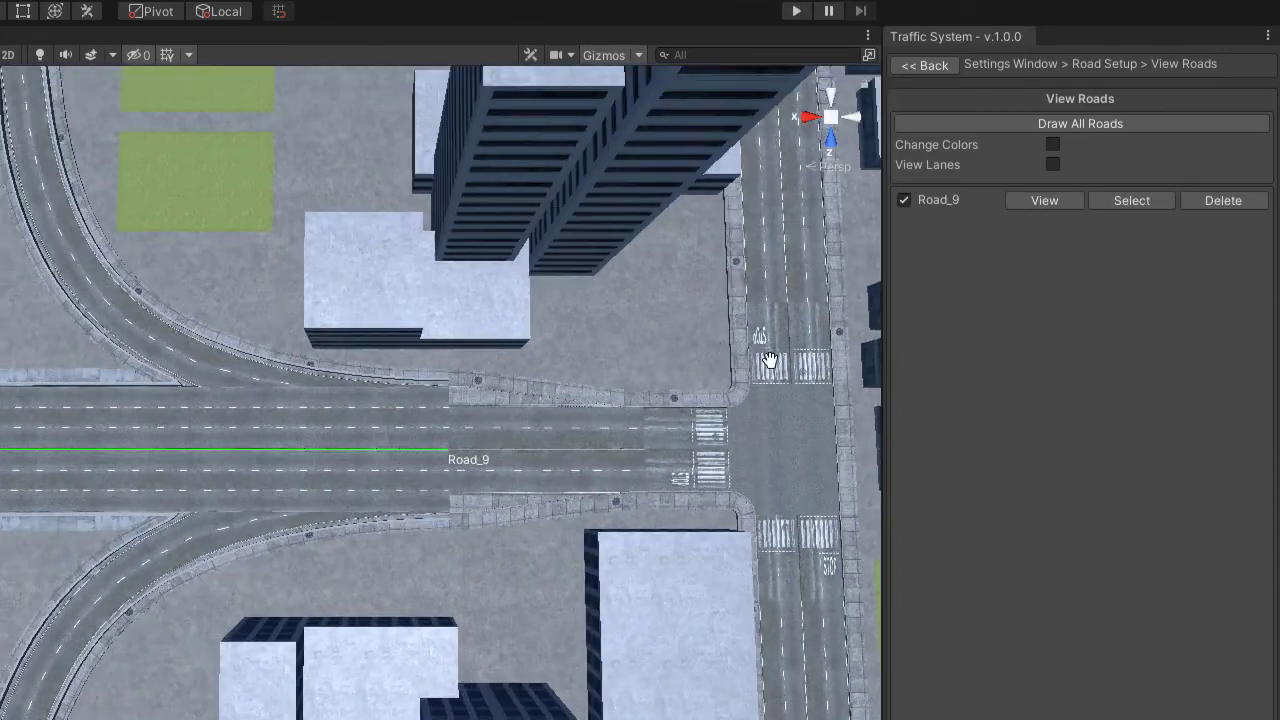
scroll(590, 402, up, 8)
middle_drag(555, 388, 319, 393)
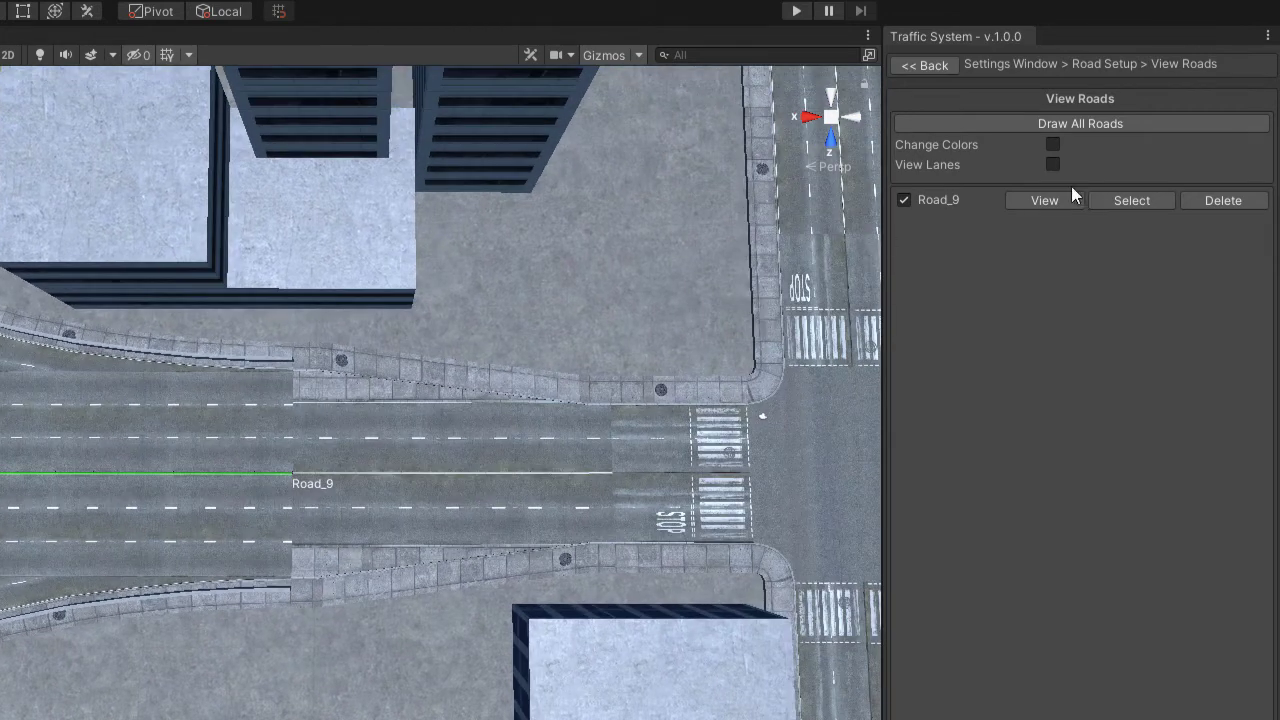
click(932, 65)
click(1060, 151)
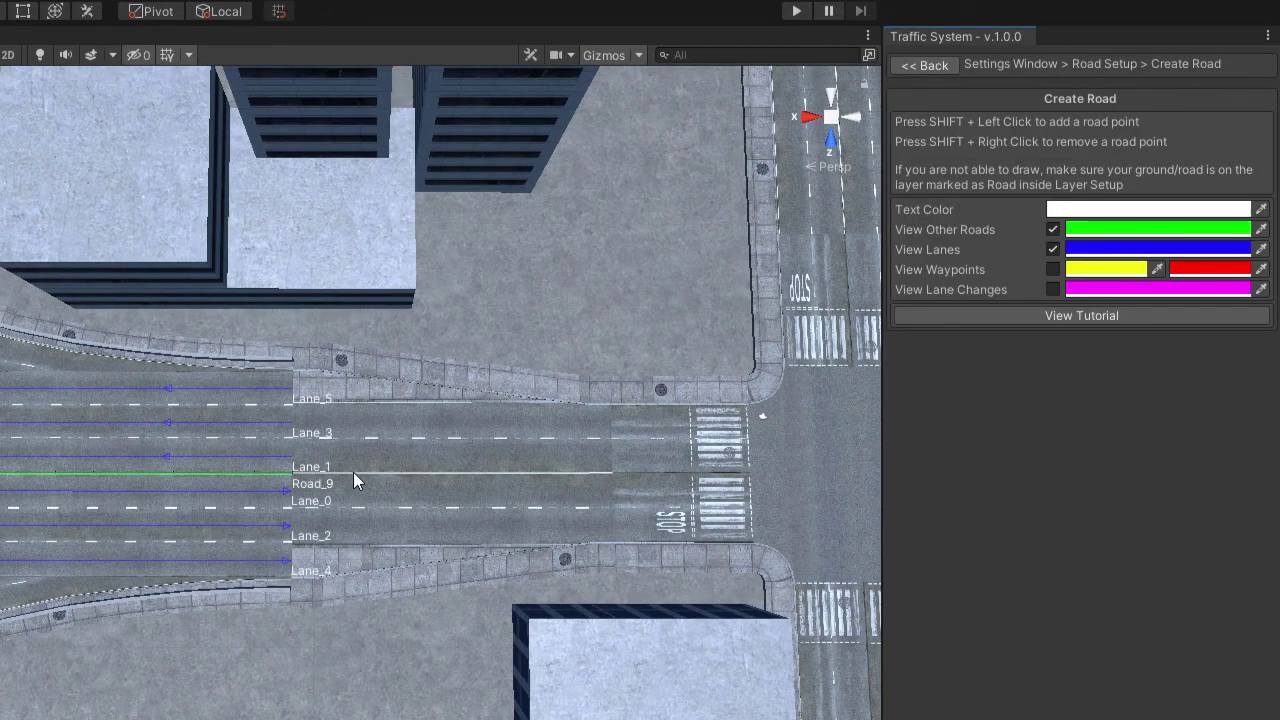
shift+click(748, 472)
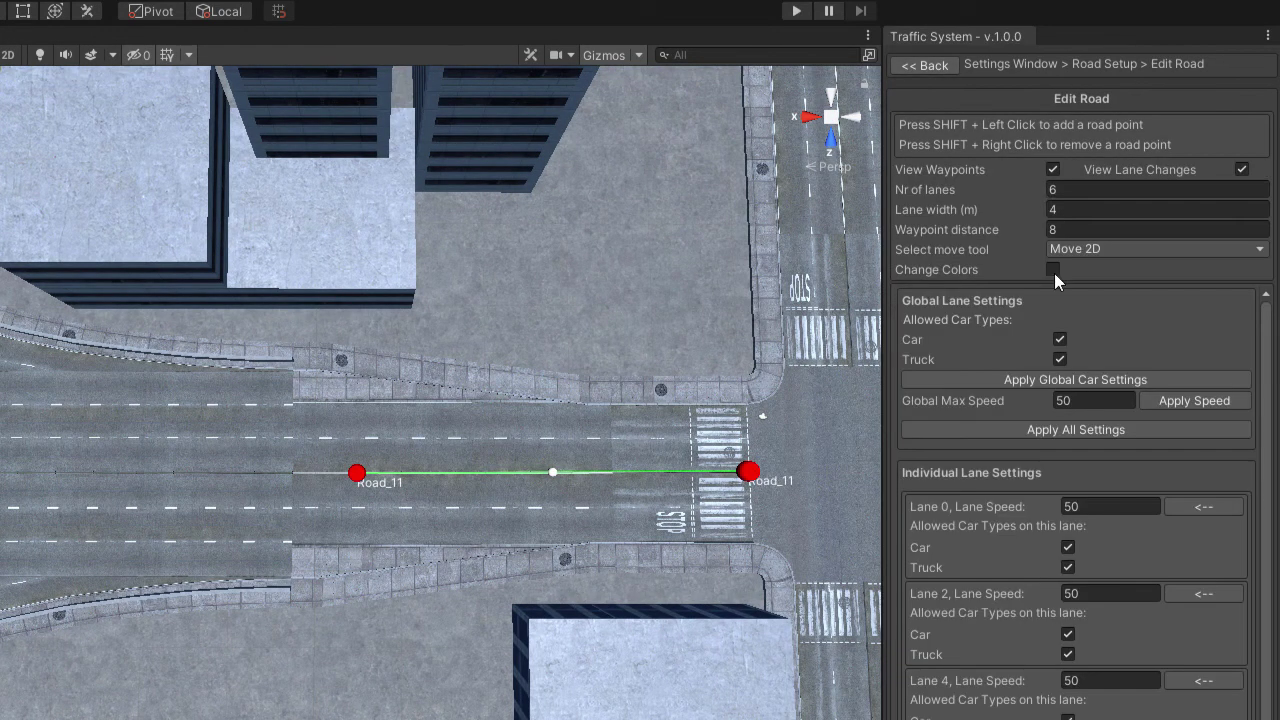
Step: Set the short road to 4 lanes, generate its waypoints, and leave the road setup
click(1079, 431)
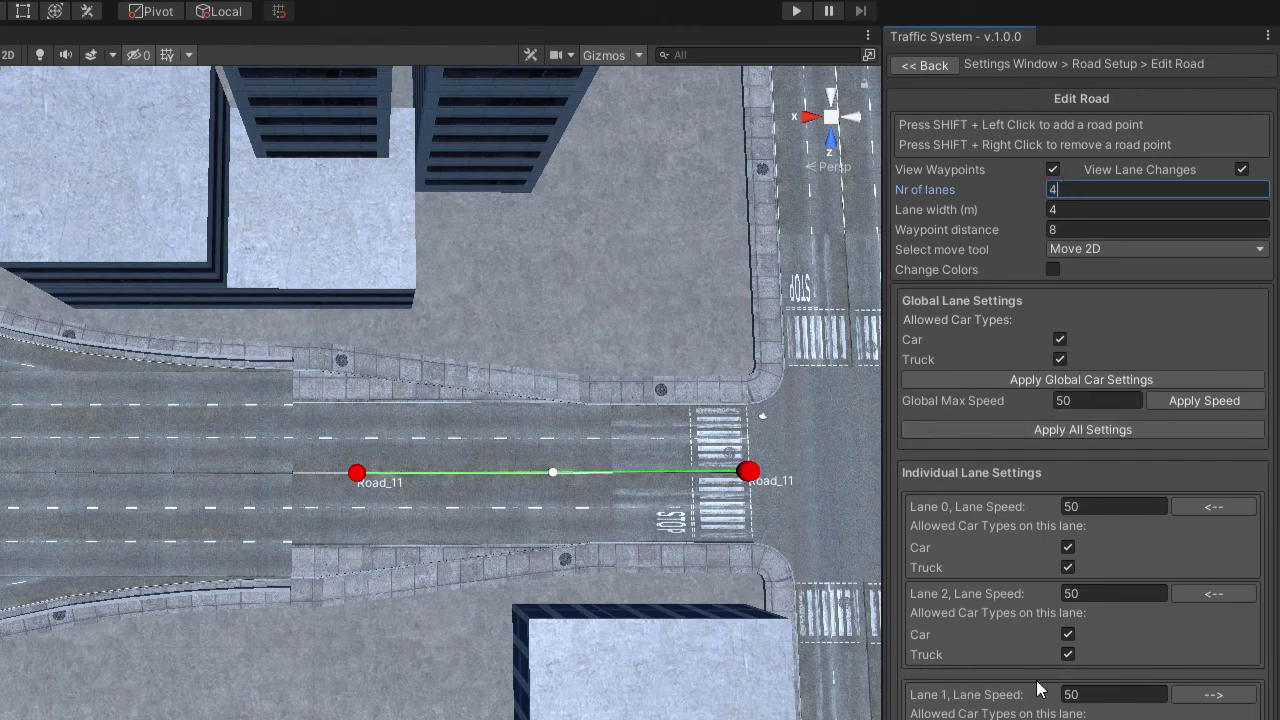
click(927, 65)
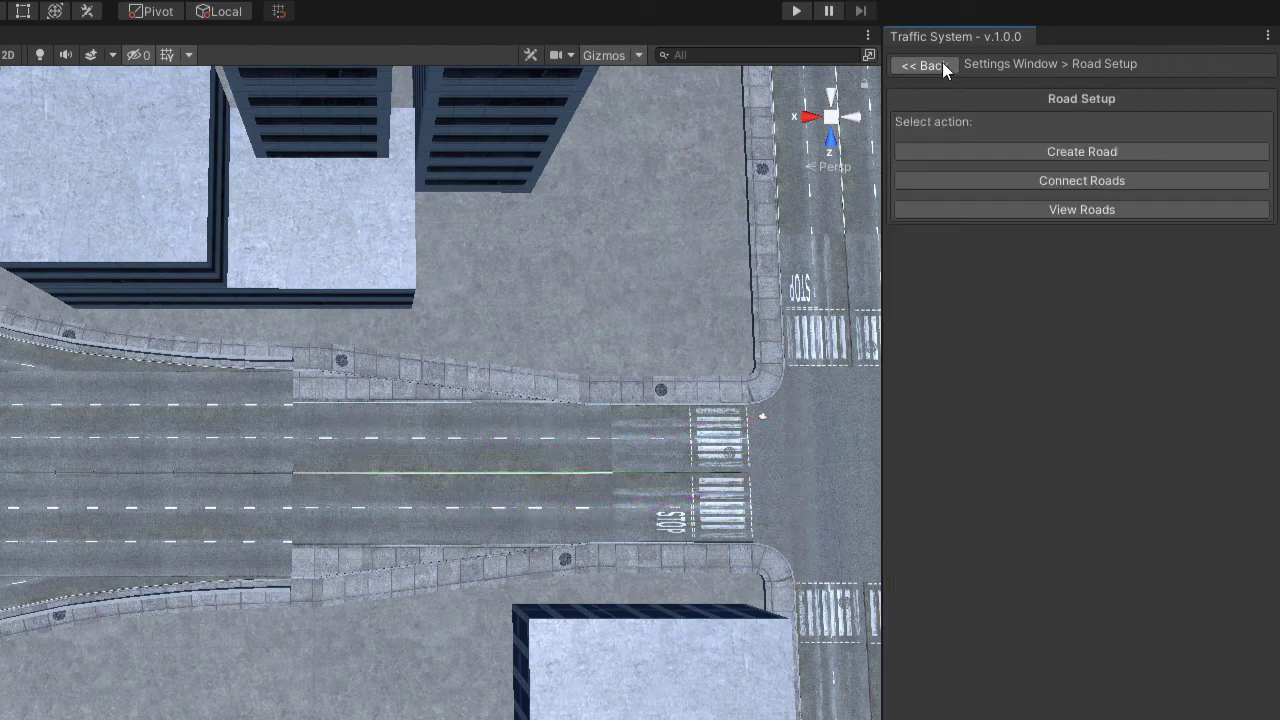
click(934, 67)
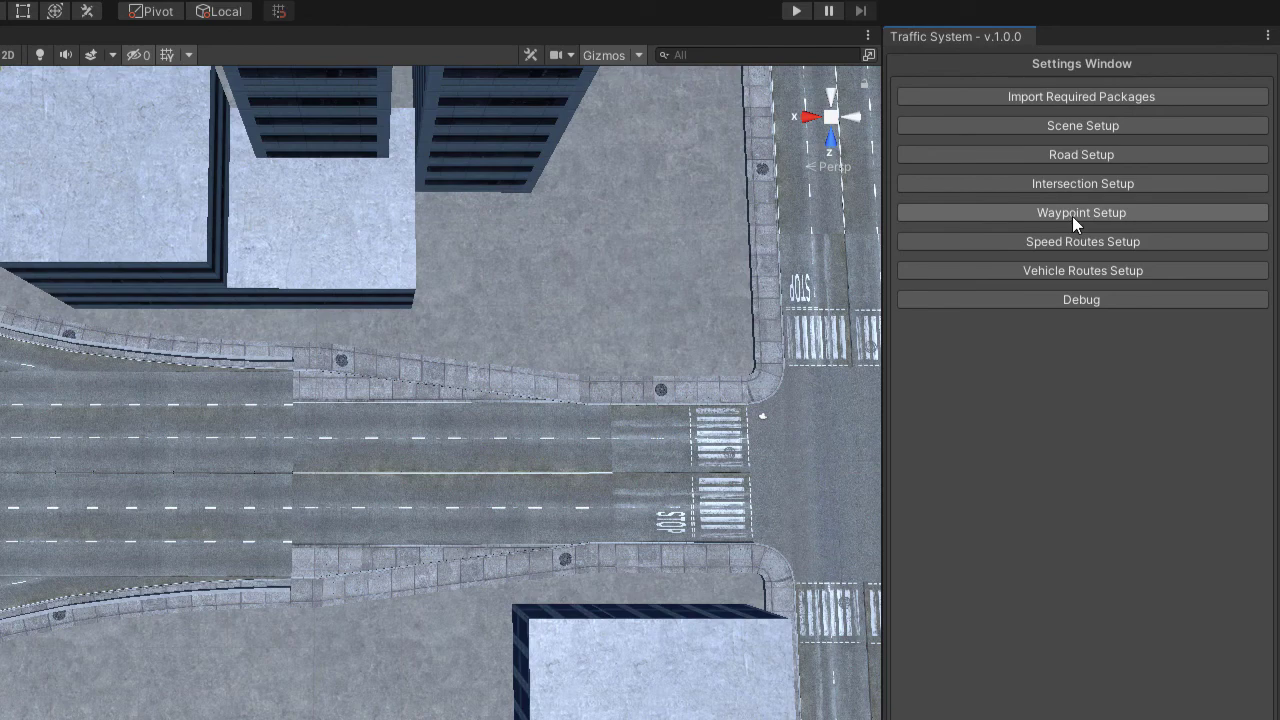
Step: Mark the end waypoint of Road_9's outermost outgoing lane as Give Way and add the short road's outer-lane start waypoint as its neighbor
click(1072, 214)
click(1084, 153)
middle_drag(396, 534, 506, 471)
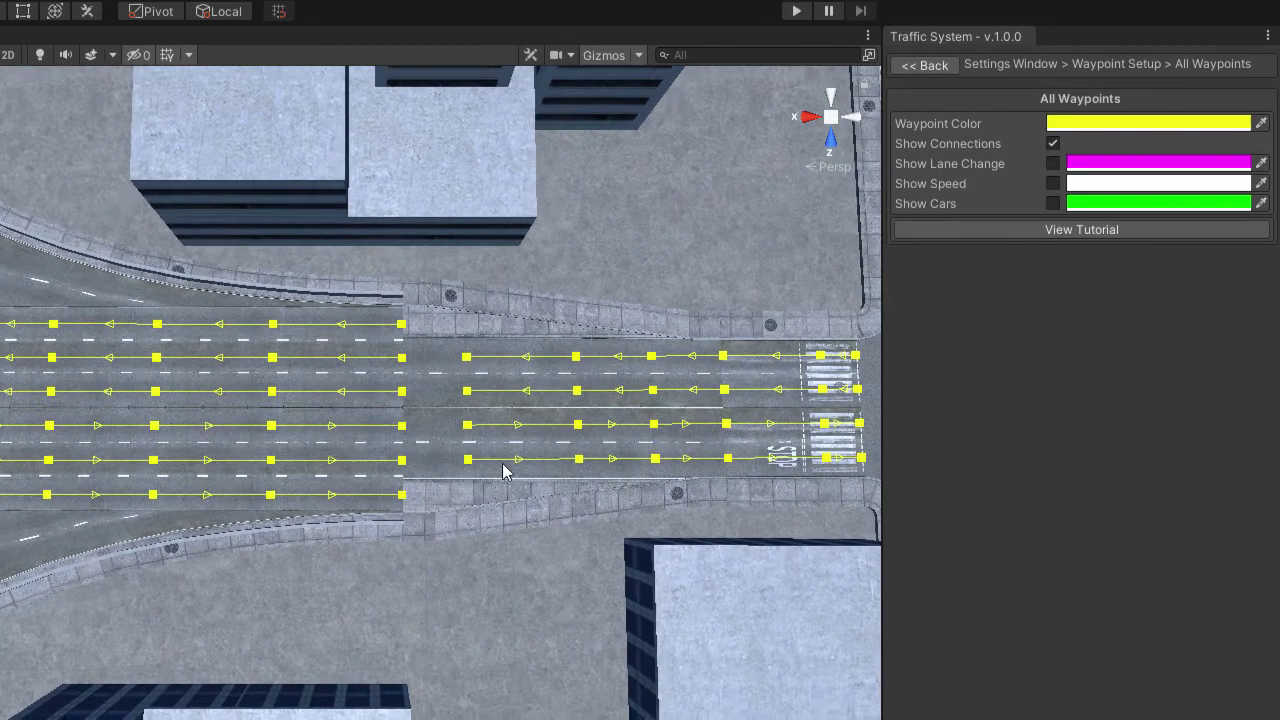
scroll(508, 505, up, 5)
scroll(522, 528, up, 4)
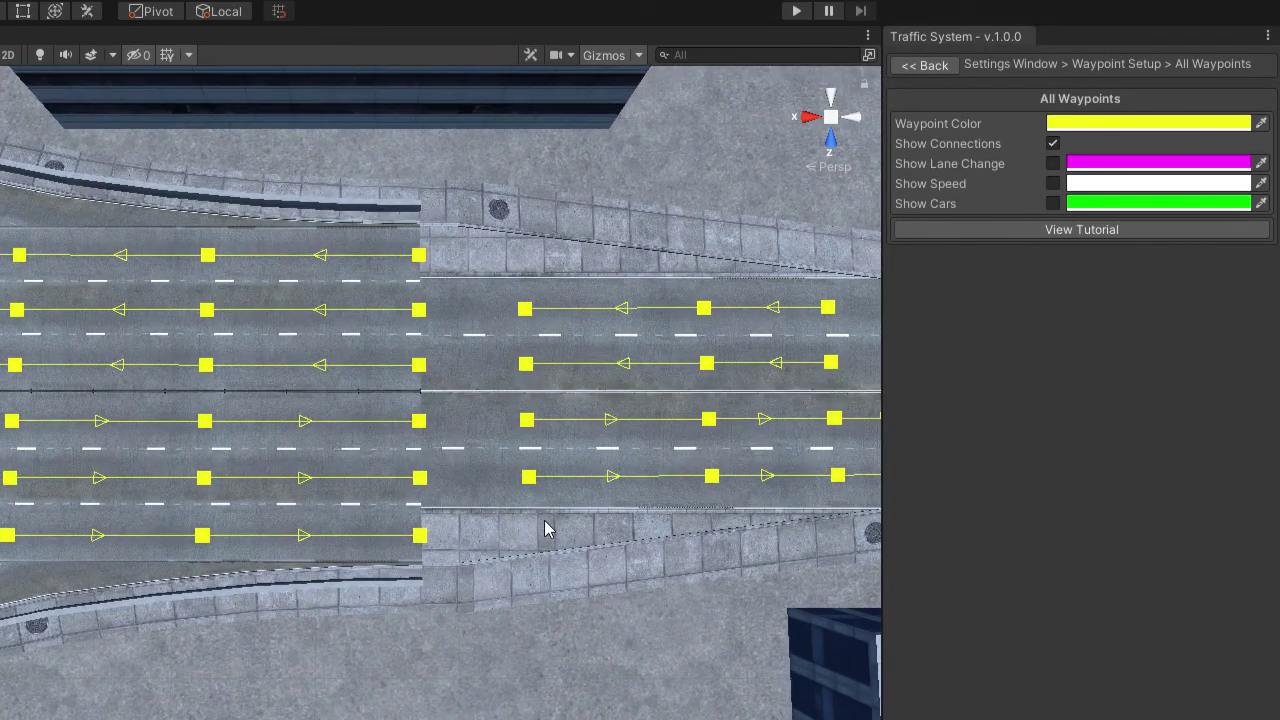
click(421, 535)
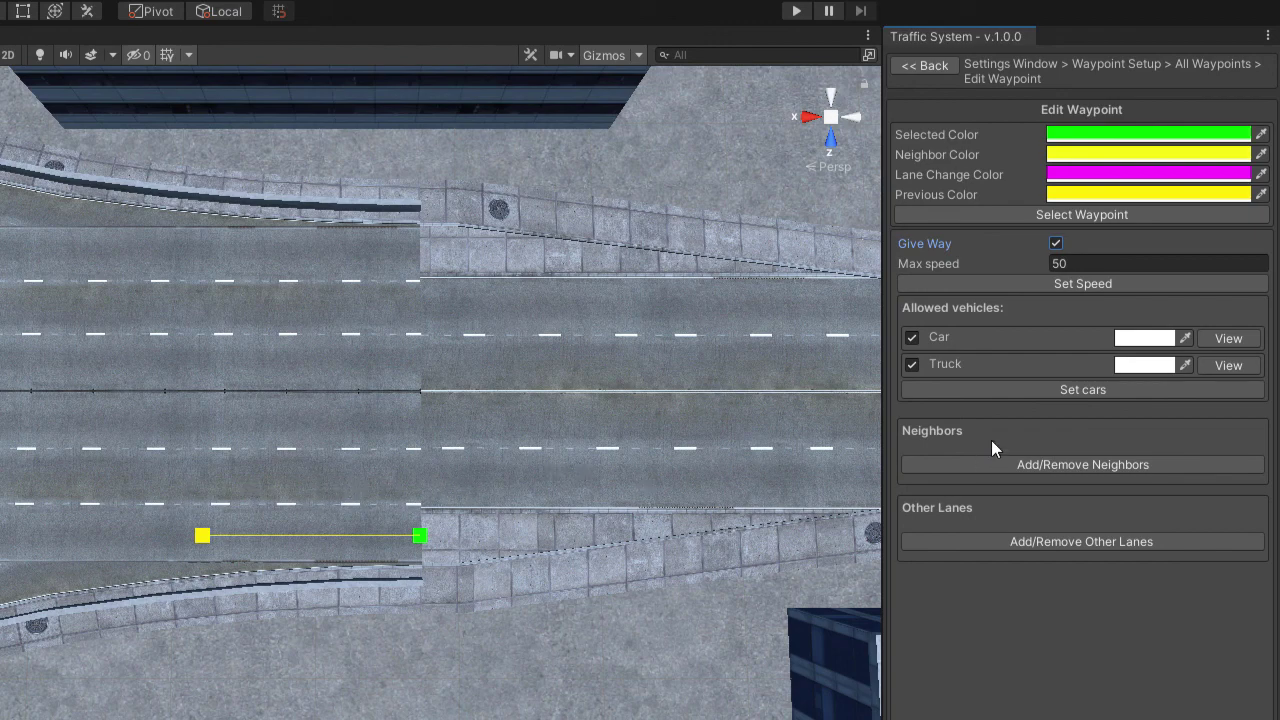
click(1065, 462)
click(529, 478)
click(1068, 310)
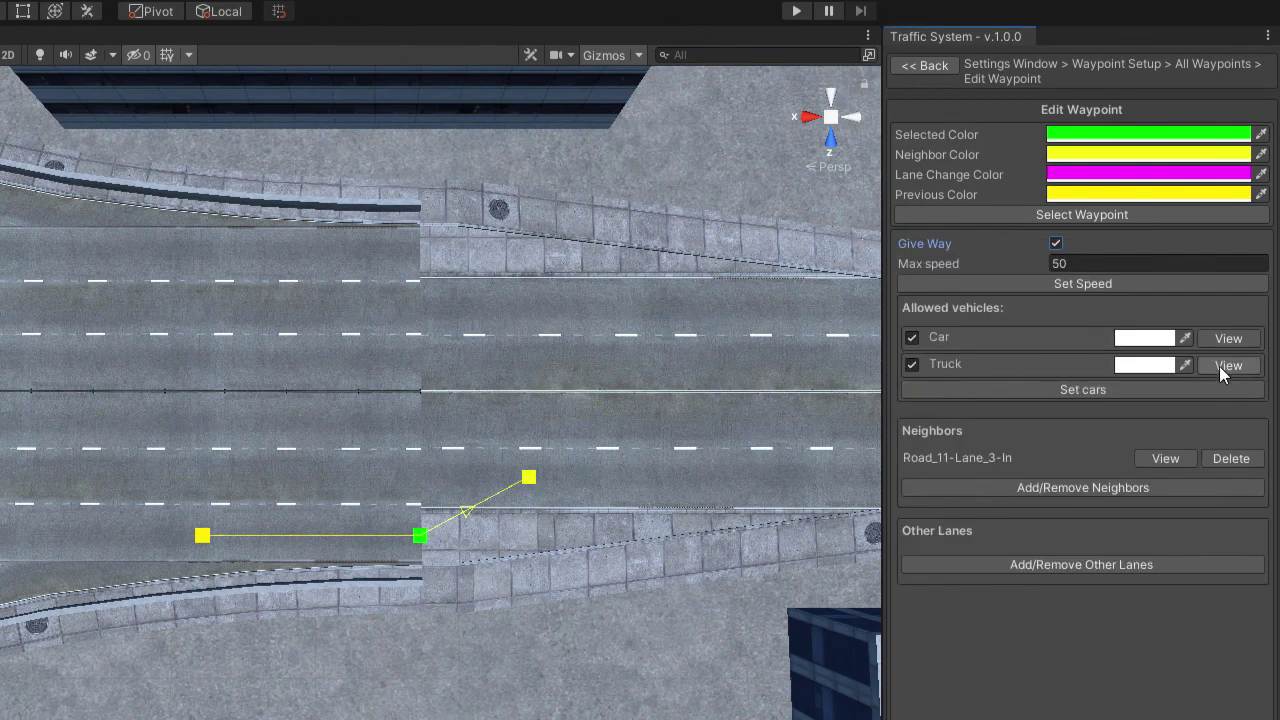
click(928, 66)
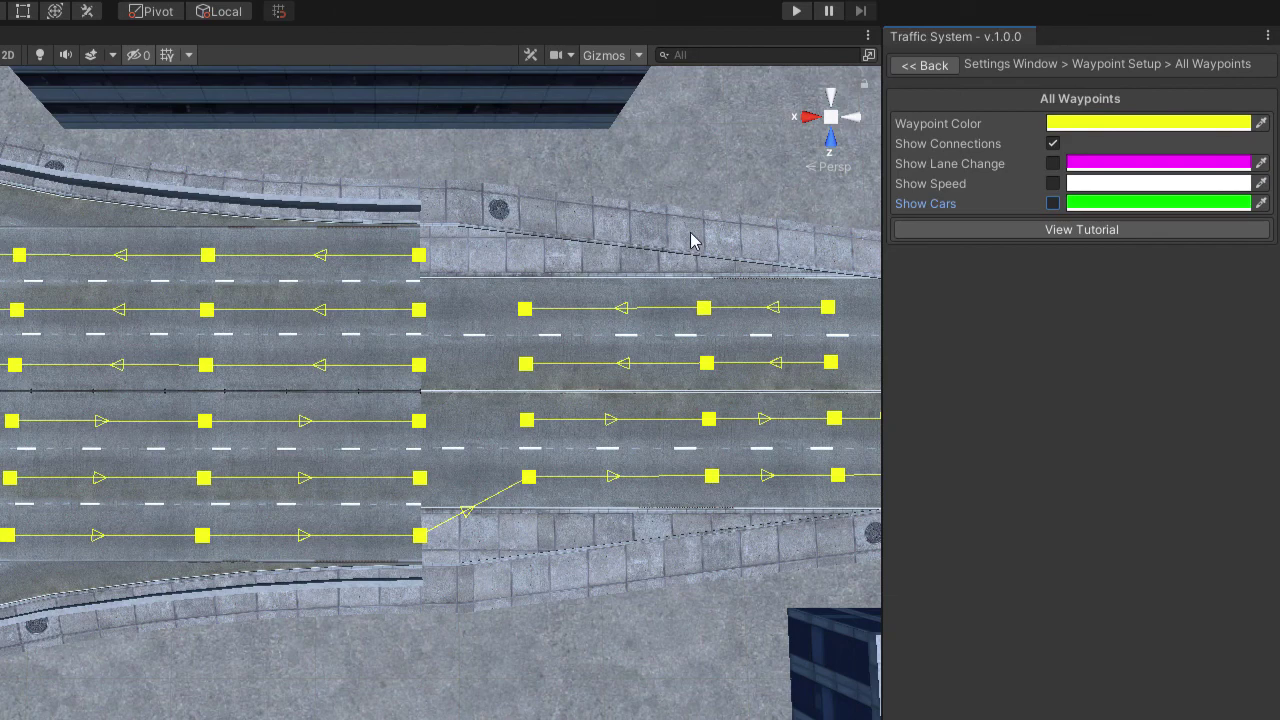
Step: Connect Road_9 lane 2 to Road_11 lane 3 and Road_9 lane 0 to Road_11 lane 1
click(927, 66)
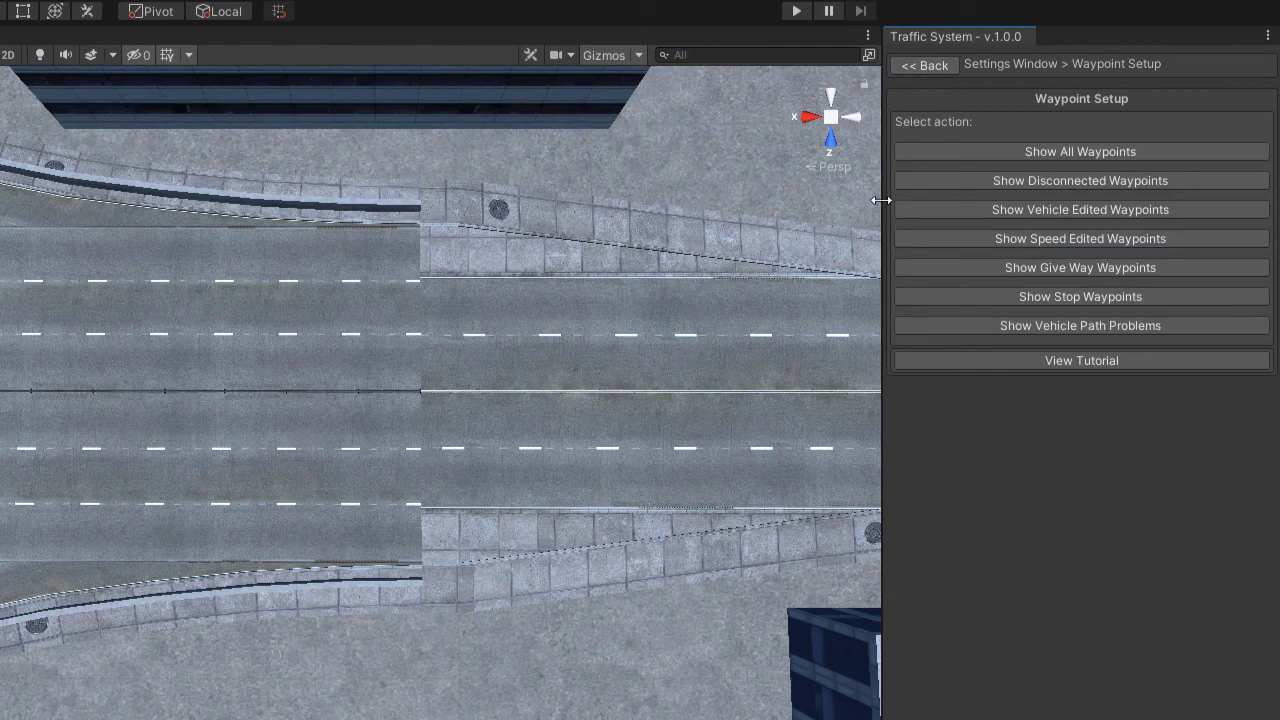
click(920, 67)
click(1080, 150)
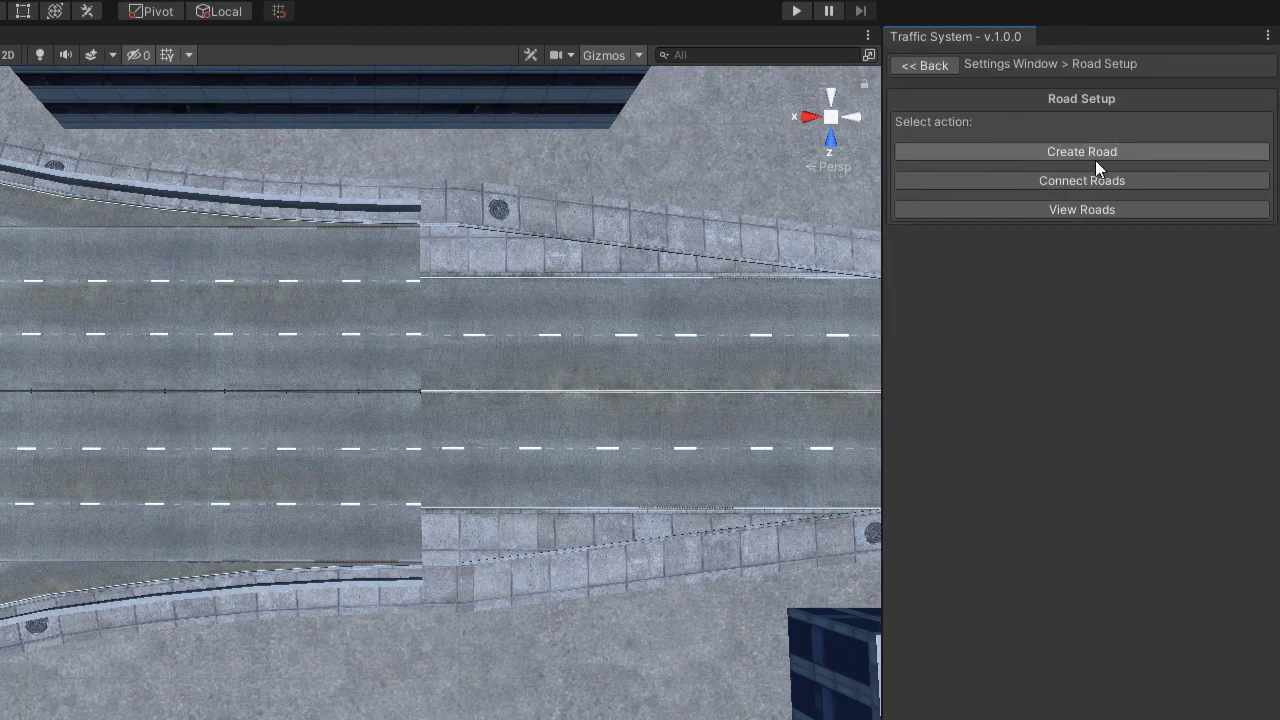
click(1095, 178)
click(421, 479)
click(527, 479)
click(421, 422)
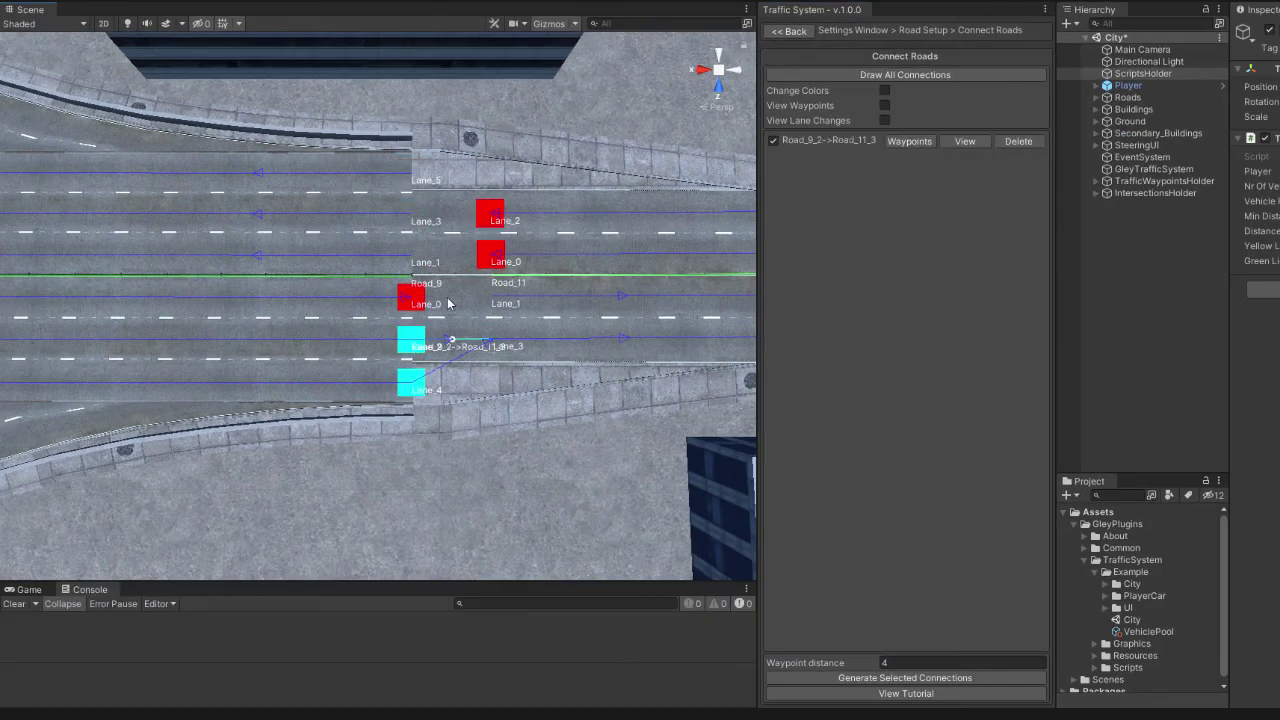
click(485, 305)
Step: Connect Road_11 lane 0 to Road_9 lane 1, and Road_11 lane 2 to both lane 3 and lane 5 of Road_9
click(492, 256)
click(410, 256)
click(492, 215)
click(410, 215)
click(410, 176)
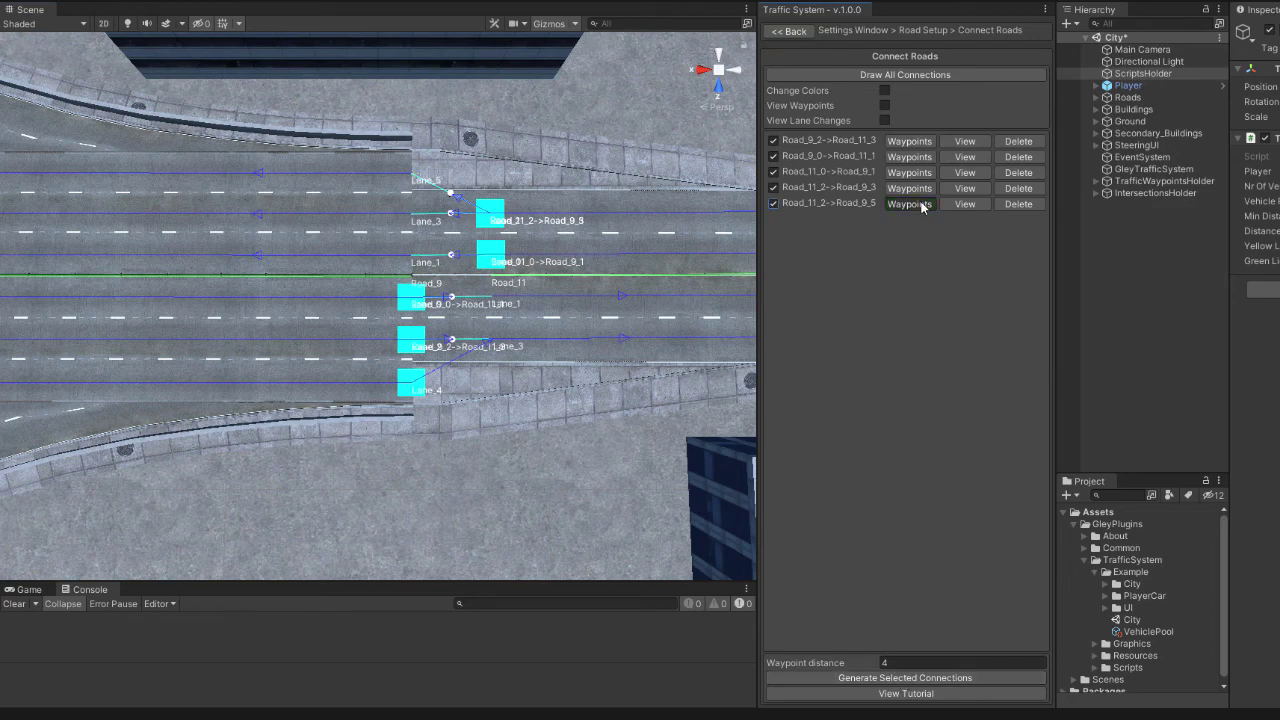
click(789, 32)
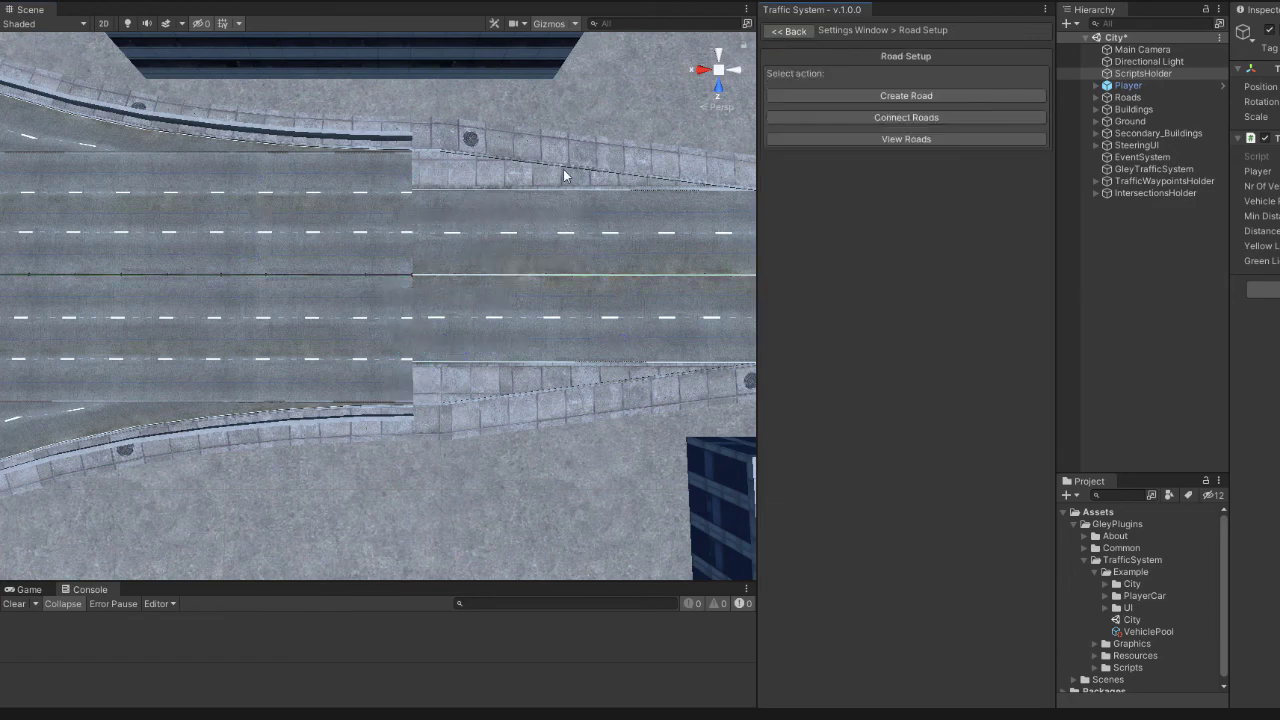
Step: Create a short four-lane road from the opposite end of Road_9 to the crosswalk and generate its waypoints
scroll(563, 170, down, 10)
mouse_move(369, 162)
middle_down()
mouse_move(103, 126)
mouse_move(582, 121)
mouse_move(476, 136)
middle_up()
scroll(400, 174, up, 5)
click(868, 96)
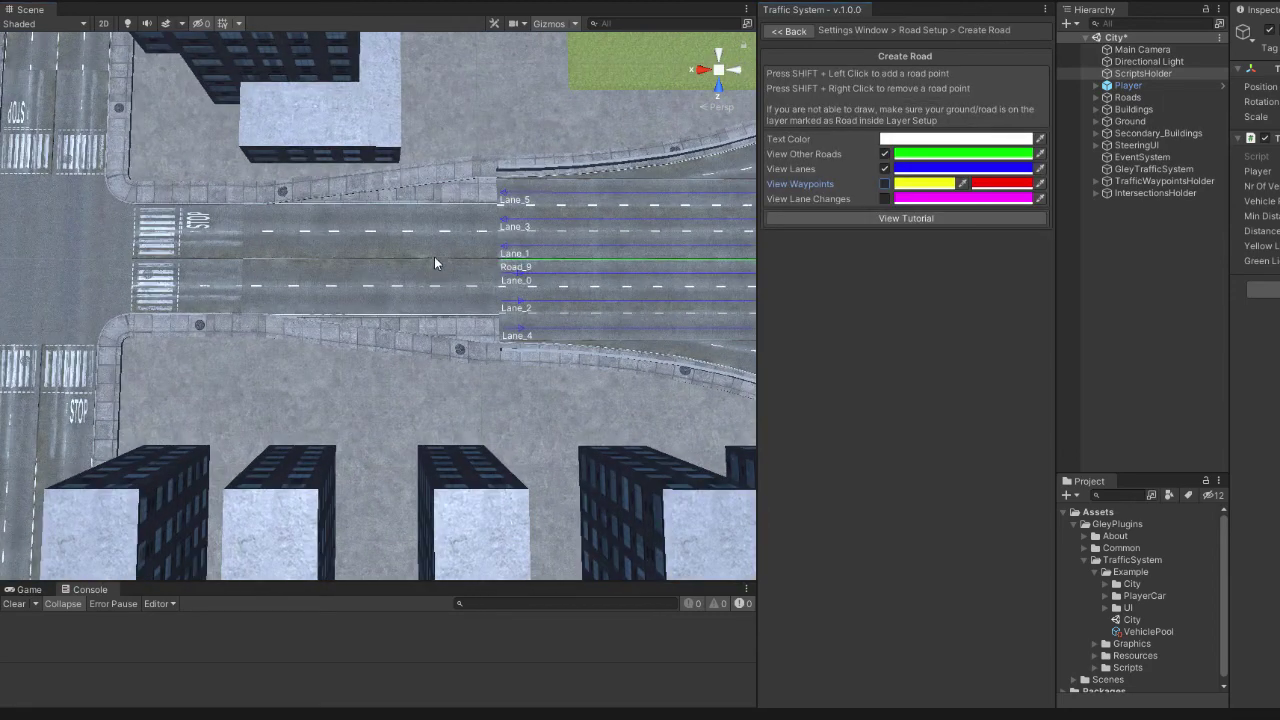
shift+click(135, 260)
click(896, 665)
click(789, 32)
Step: Connect Road_9 lanes 3 and 1 to the same lanes of Road_12, Road_12 lane 0 to Road_9 lane 0, and Road_12 lane 2 to Road_9 lanes 2 and 4
click(789, 32)
click(780, 140)
click(777, 100)
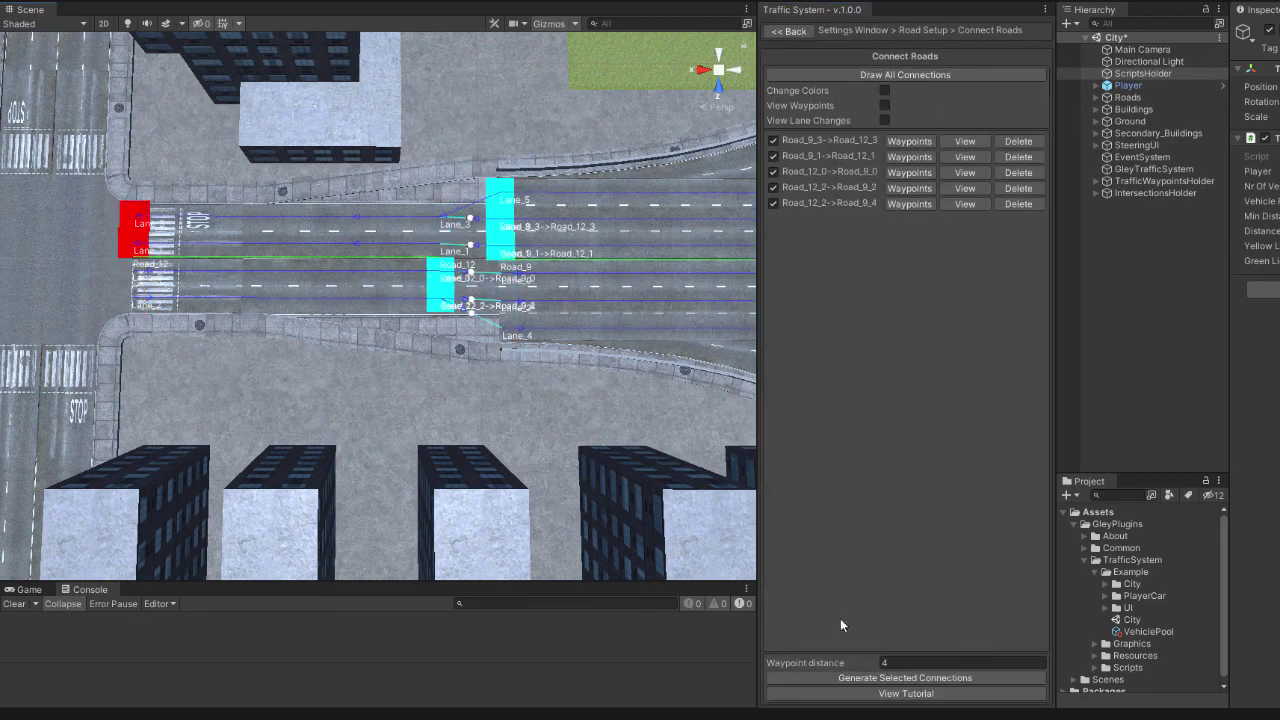
click(795, 33)
click(787, 32)
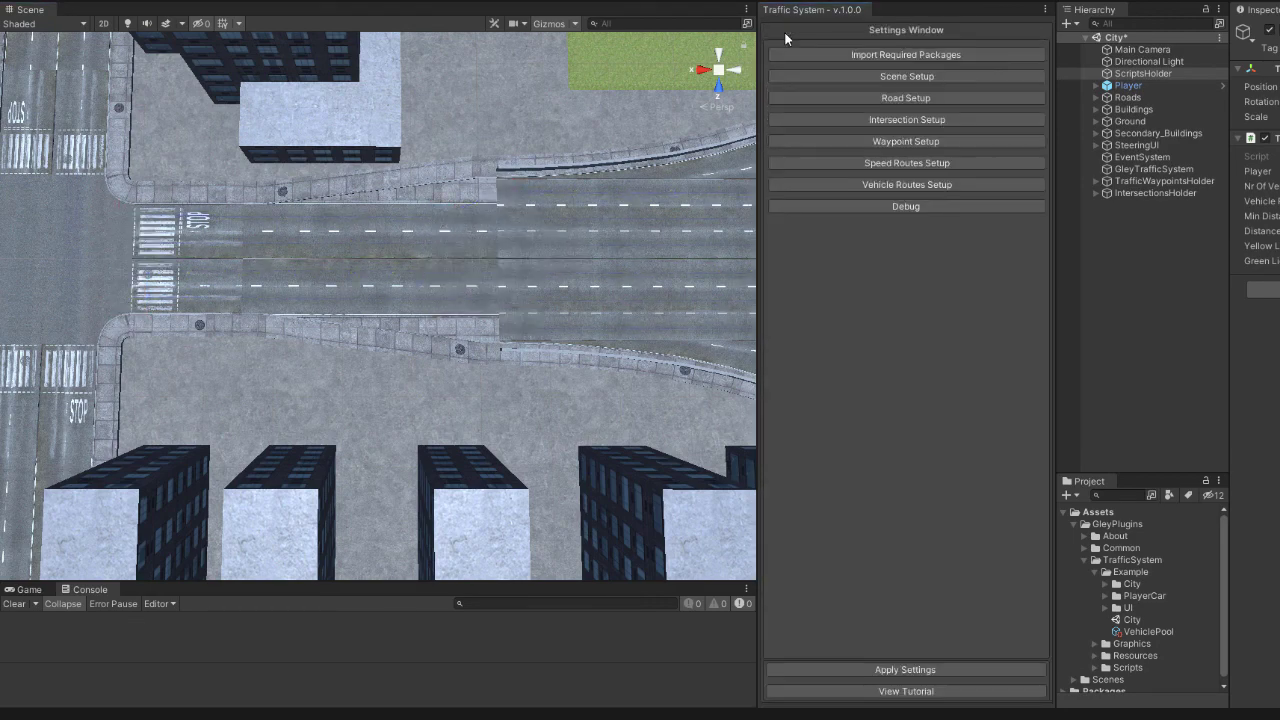
Step: Show all waypoints and examine the four-lane overpass road where the curved ramps branch off
click(905, 145)
click(903, 102)
middle_drag(600, 109, 750, 664)
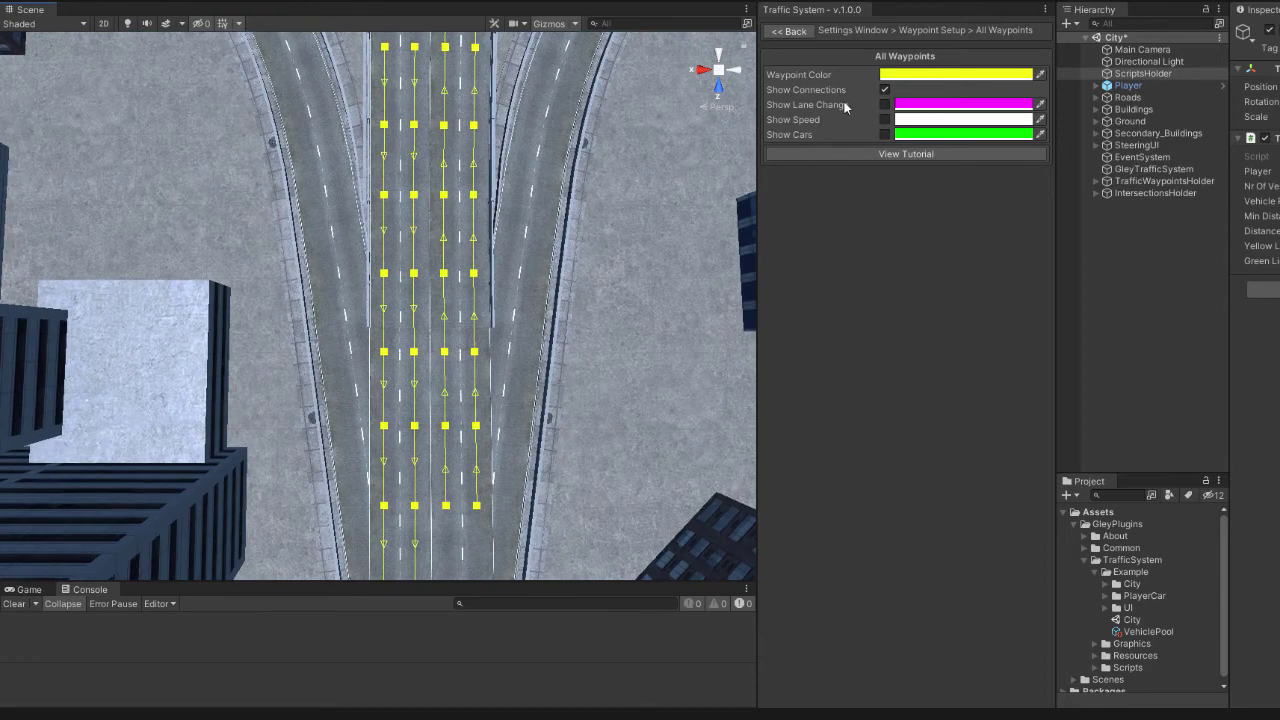
click(796, 32)
click(796, 32)
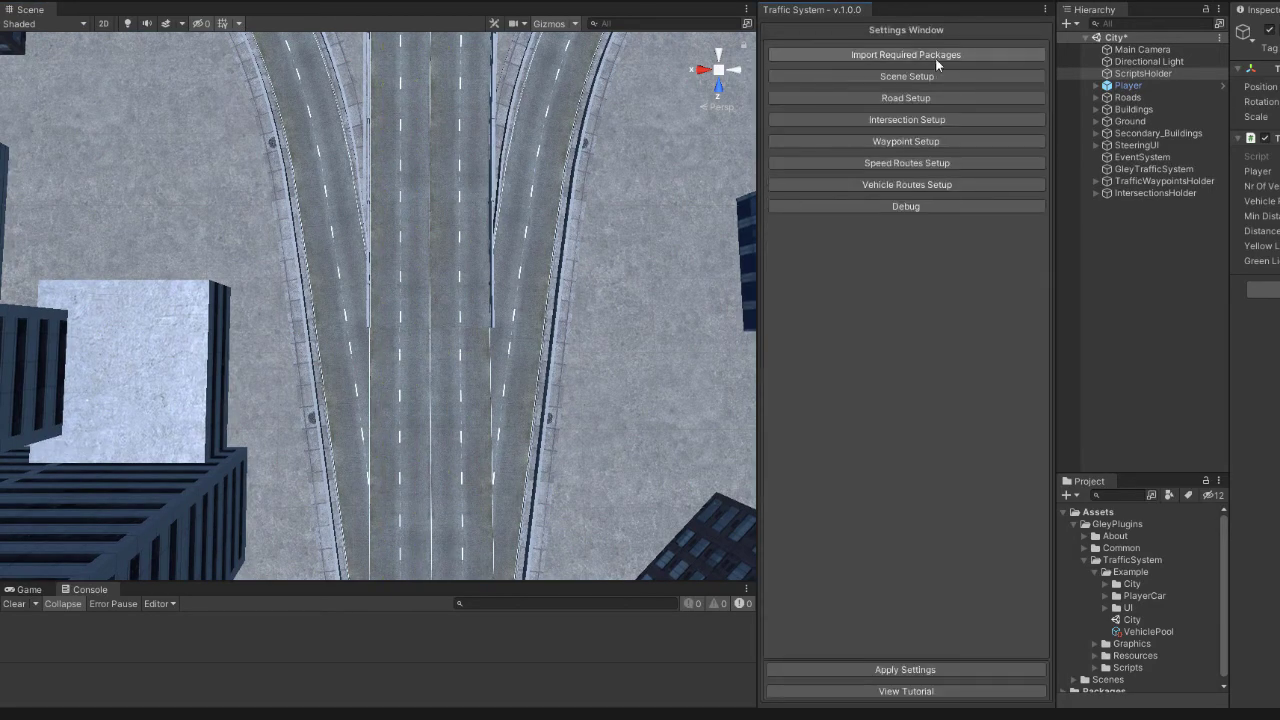
Step: Create a road along the curved ramp, placing points from the six-lane highway round to the fork with the overpass road
click(904, 102)
click(881, 122)
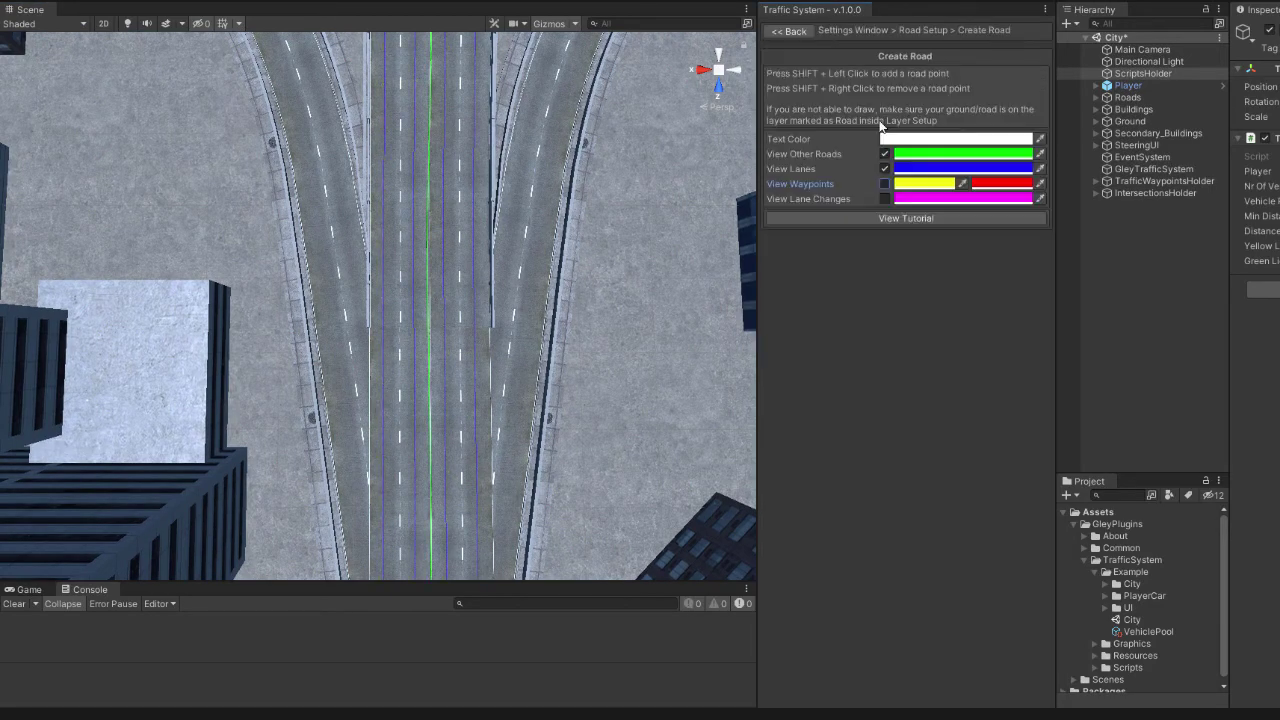
middle_drag(641, 160, 62, 82)
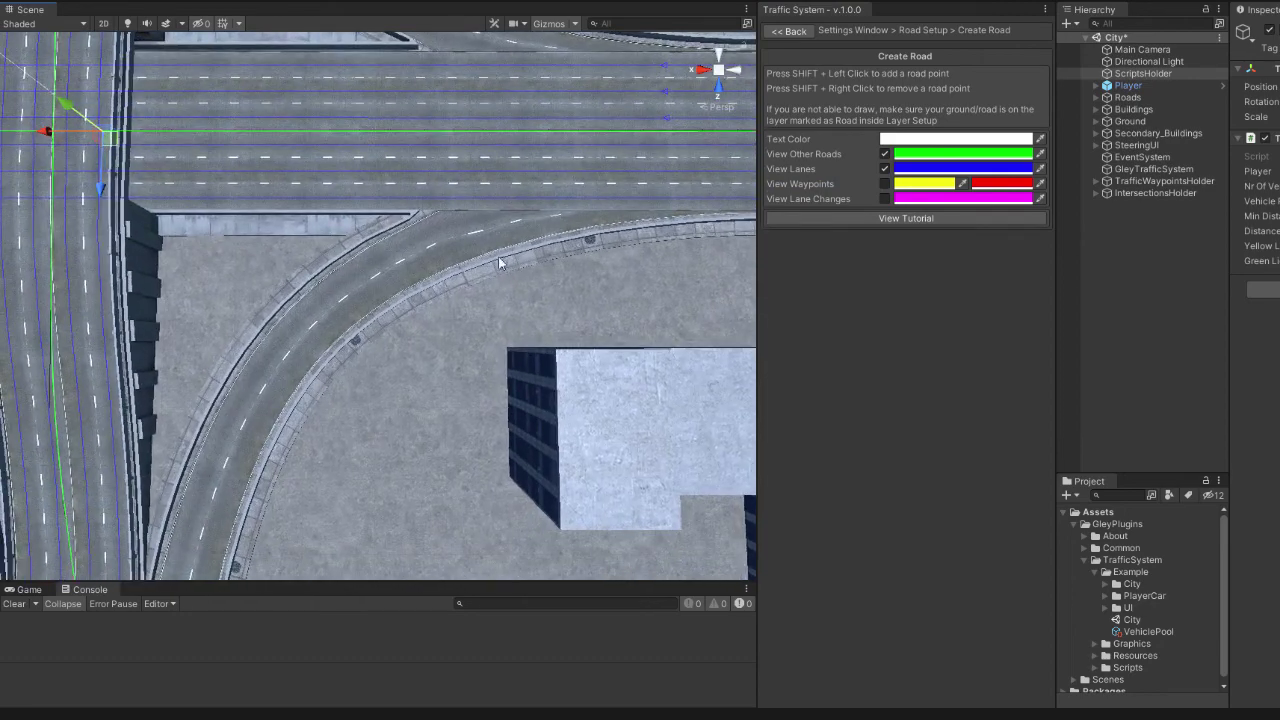
shift+click(495, 225)
shift+click(372, 275)
middle_drag(434, 260, 517, 155)
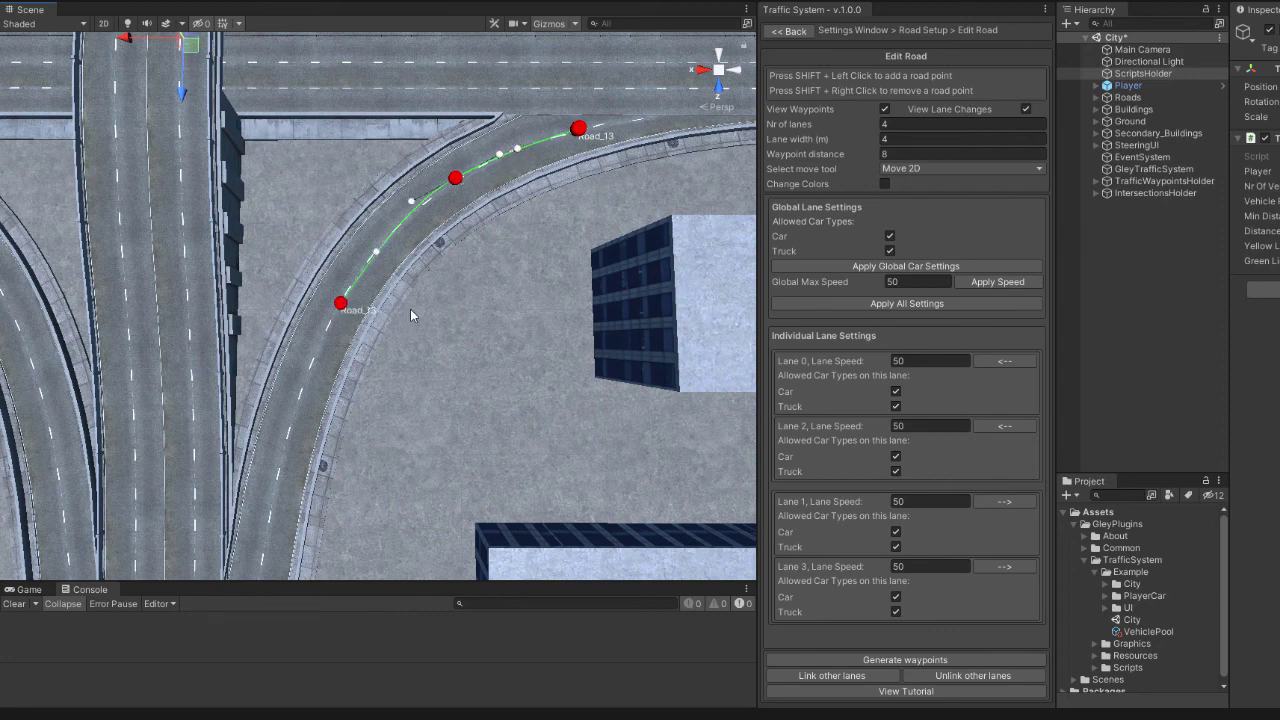
middle_drag(410, 309, 506, 98)
shift+click(379, 250)
shift+click(341, 461)
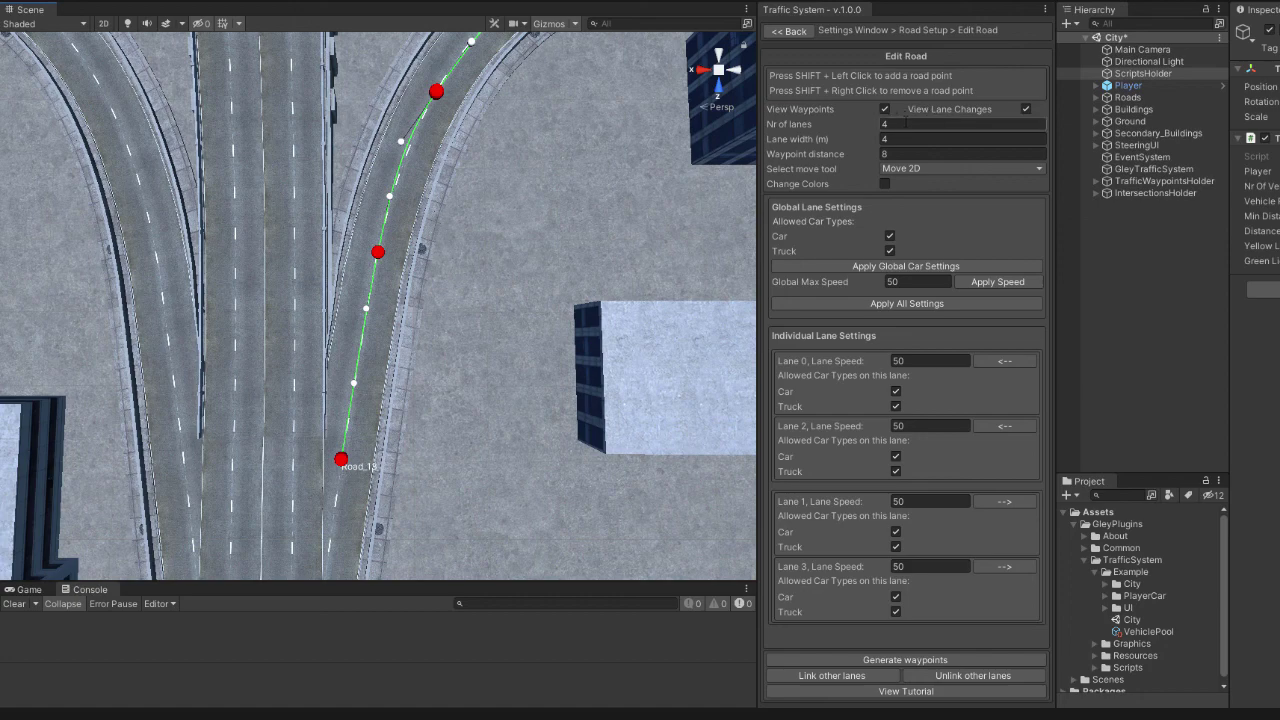
Step: Set the ramp road to 1 lane, generate its waypoints, and leave the road setup
text(1)
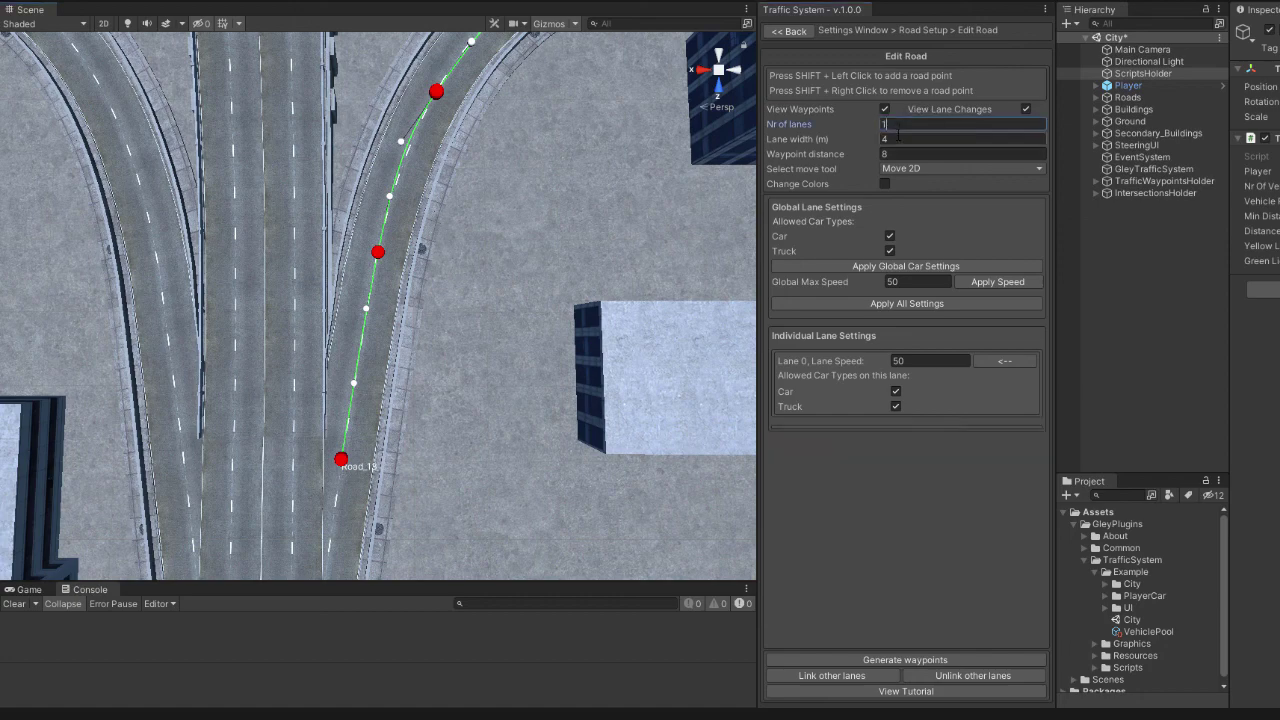
click(882, 660)
mouse_move(484, 318)
middle_down()
mouse_move(314, 588)
mouse_move(668, 3)
mouse_move(777, 309)
mouse_move(777, 580)
middle_up()
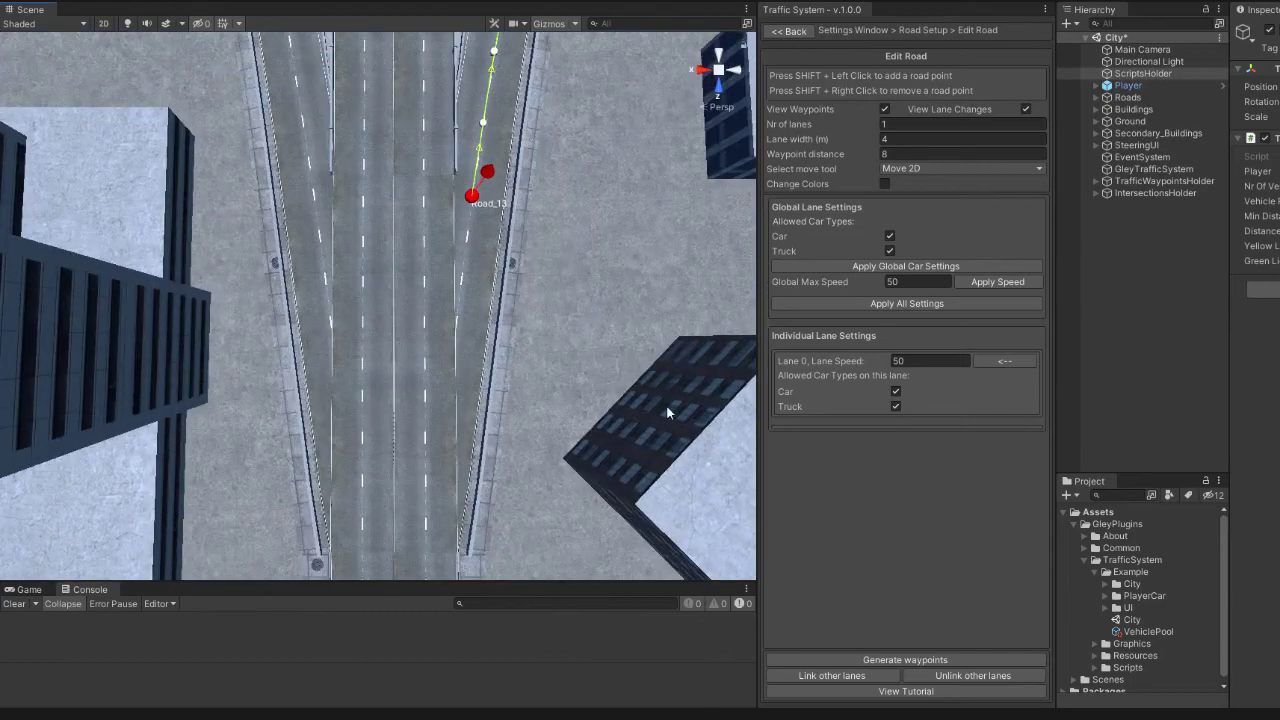
middle_drag(619, 100, 605, 201)
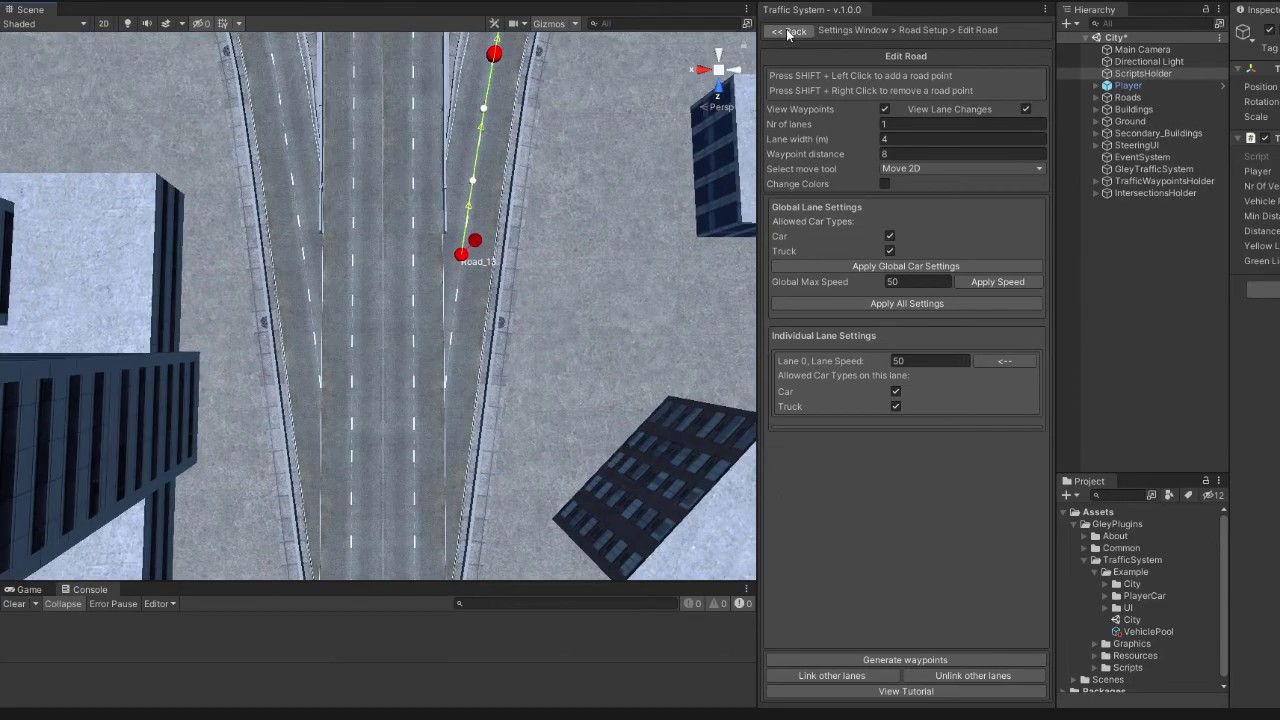
click(789, 32)
click(802, 32)
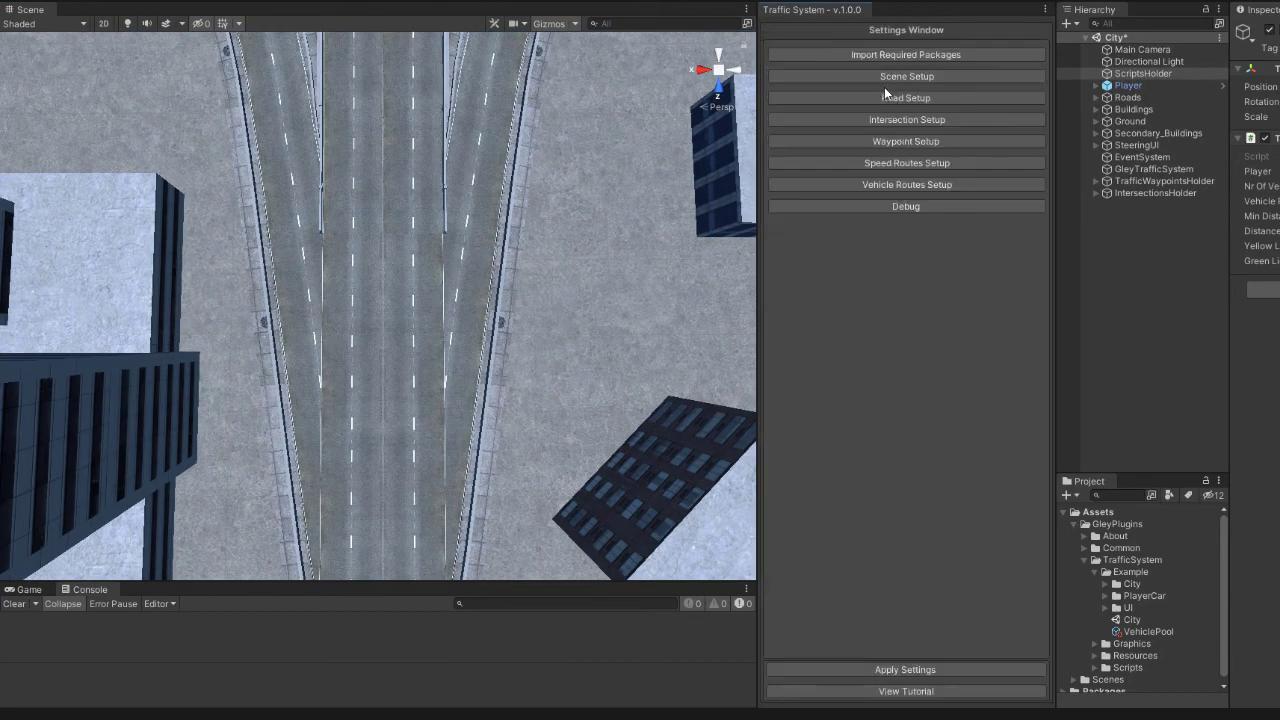
Step: Add the ramp road's first waypoint as a neighbor of the Road_10 outer-lane waypoint just before the ramp fork
click(900, 143)
click(906, 95)
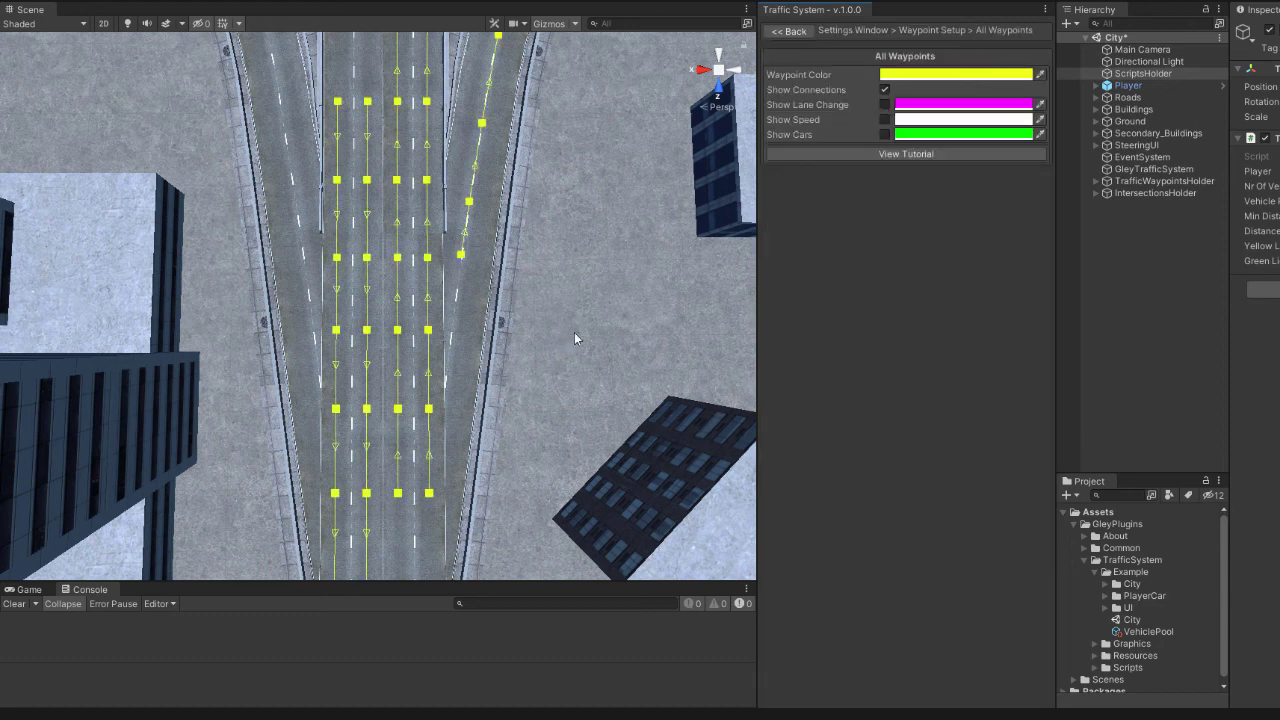
click(429, 410)
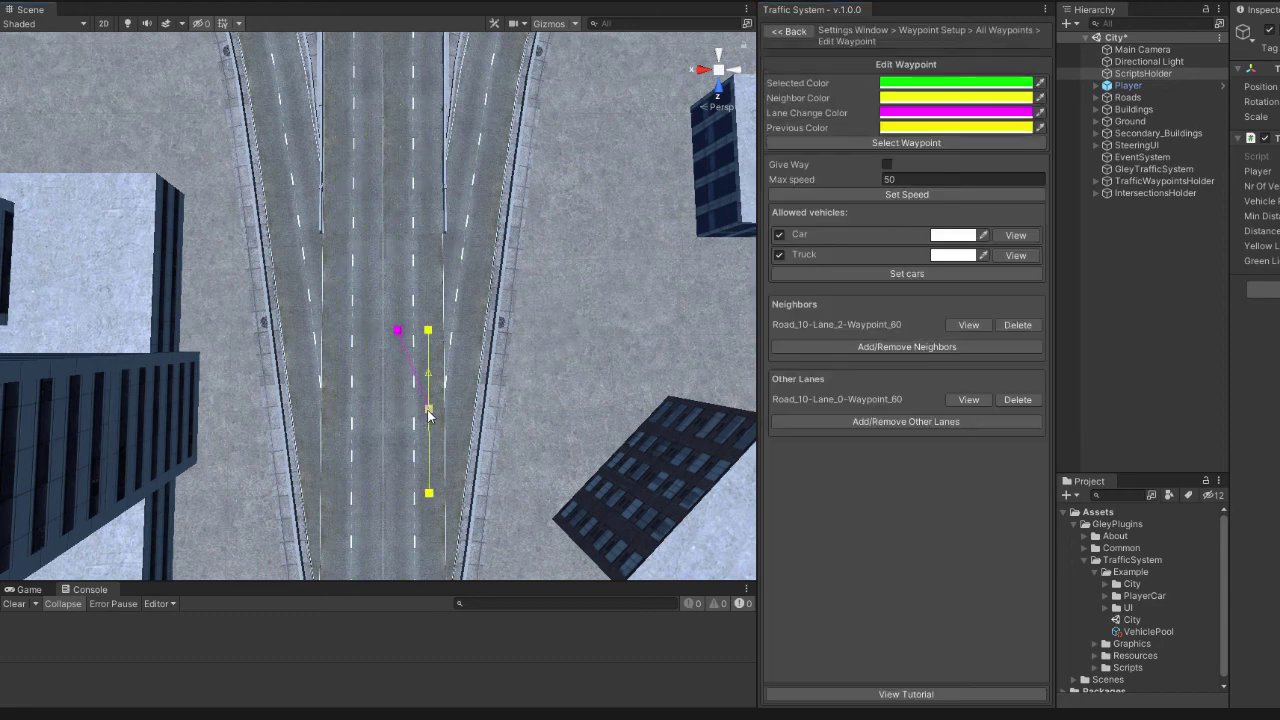
click(869, 354)
click(462, 258)
click(845, 230)
click(790, 32)
middle_drag(568, 210, 748, 326)
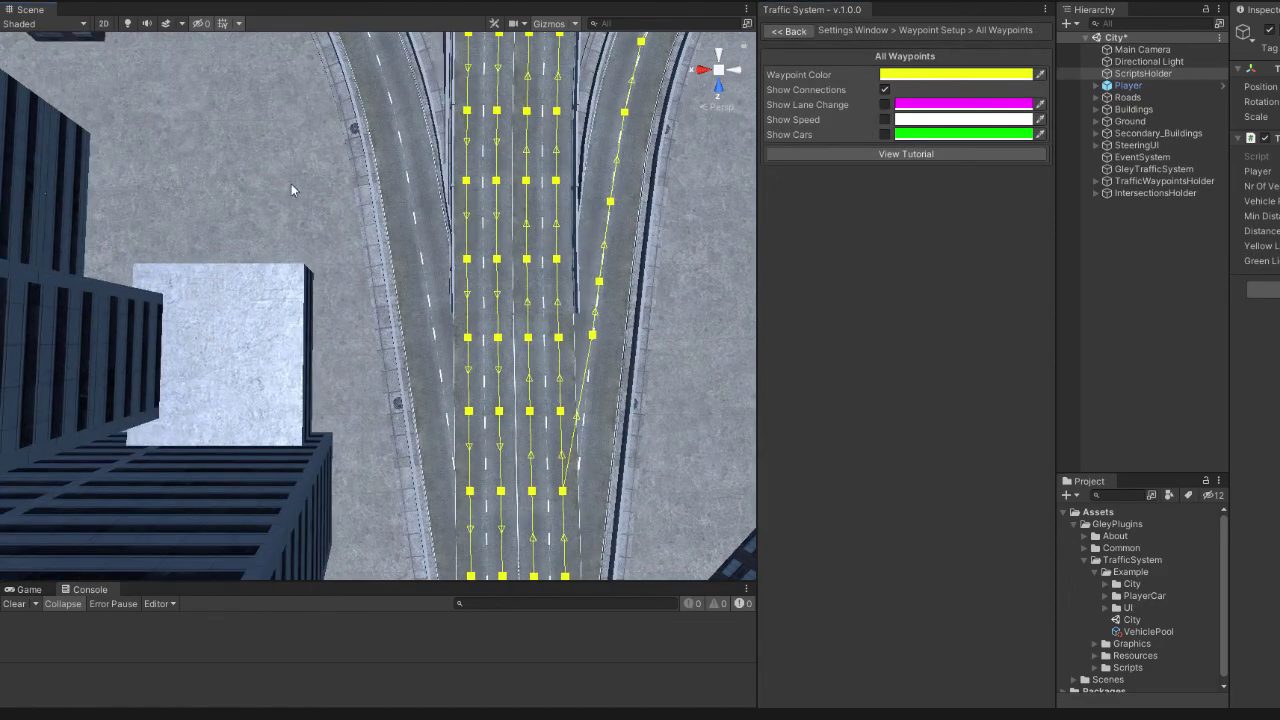
Step: Mark the ramp's end waypoint at the highway as Give Way and add Road_9-Lane_4-Waypoint_4 as its neighbor
middle_drag(261, 111, 823, 216)
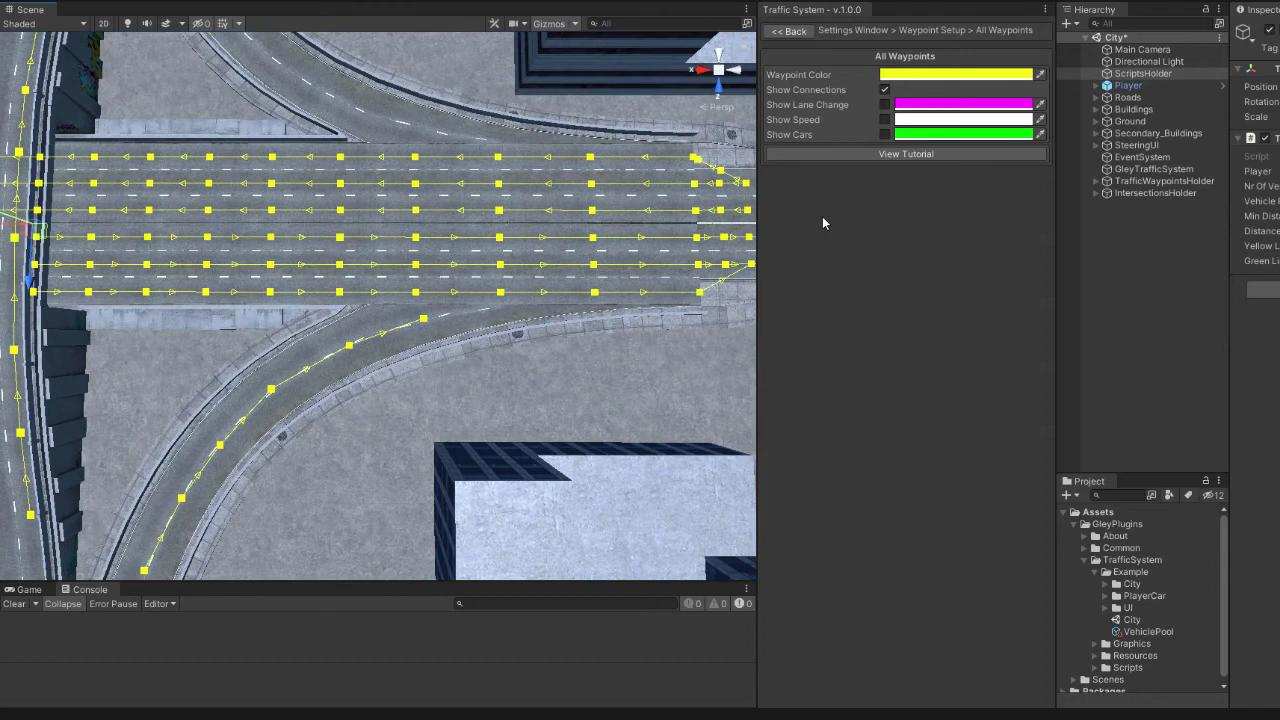
click(424, 320)
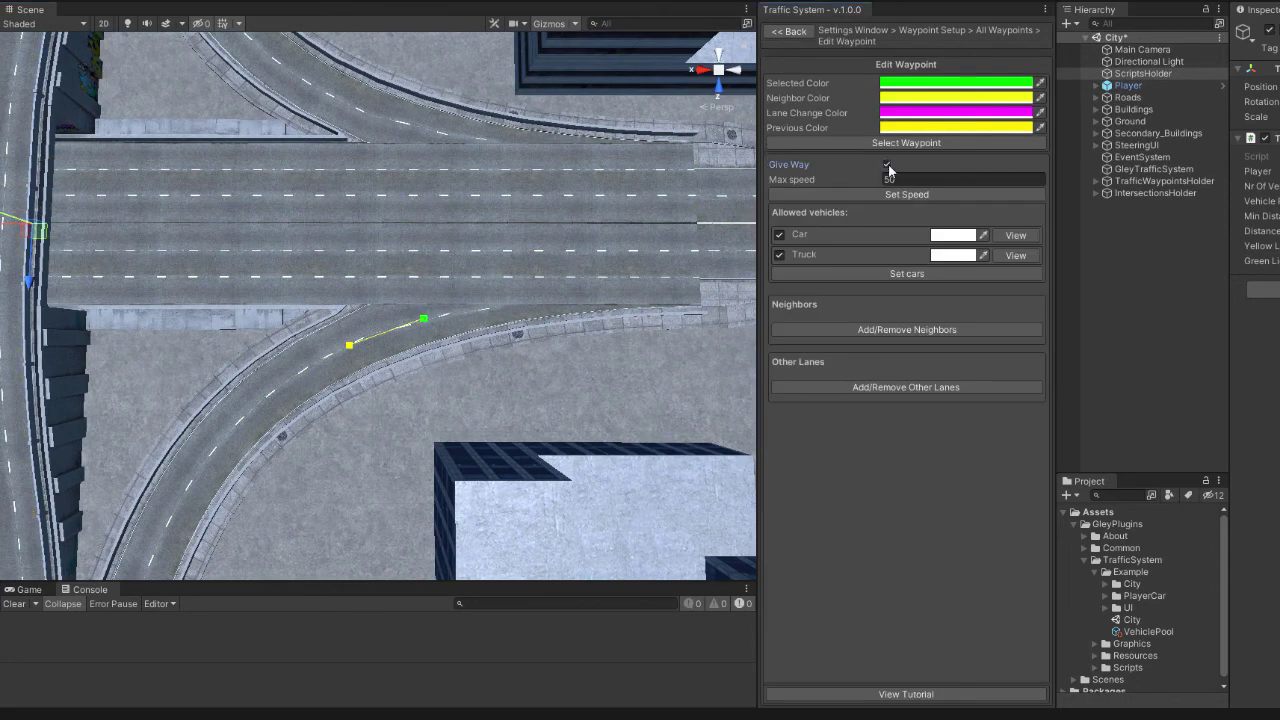
click(913, 328)
click(502, 295)
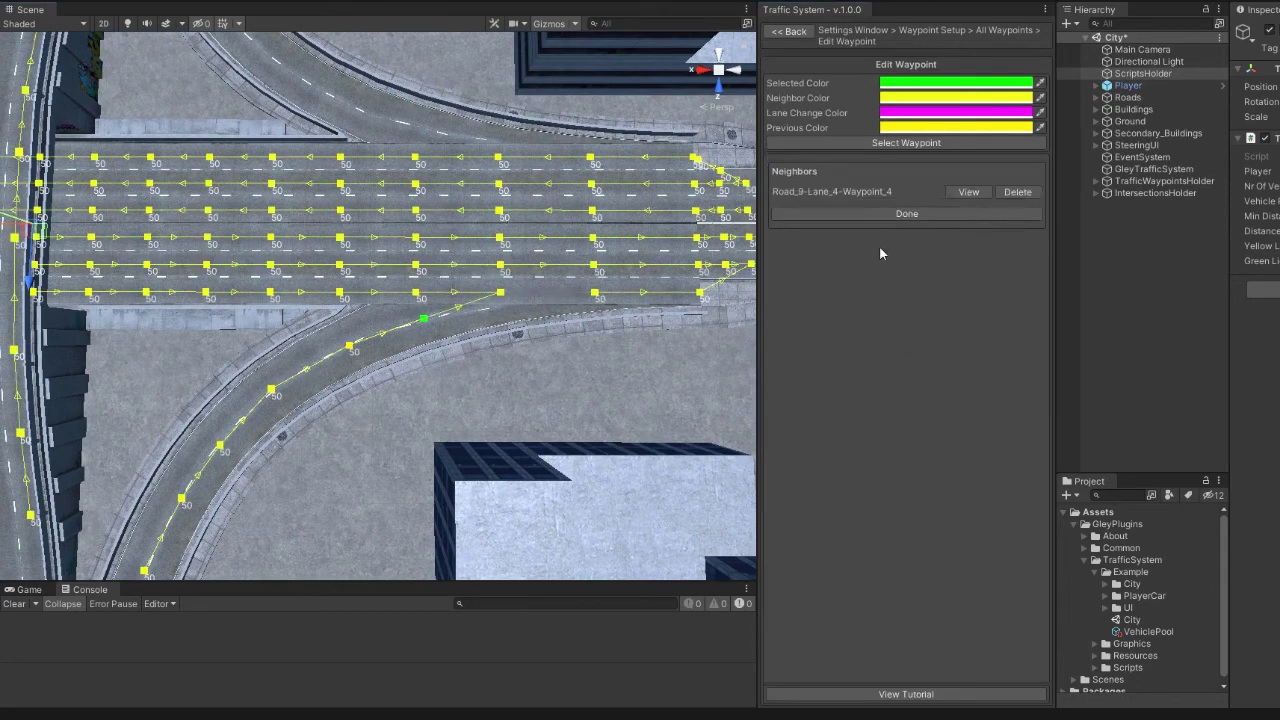
click(938, 216)
click(790, 32)
Step: Create a second ramp road along the curve beside the grass plots, from the highway to the overpass road
right_drag(650, 160, 229, 163)
middle_drag(612, 286, 72, 293)
click(790, 31)
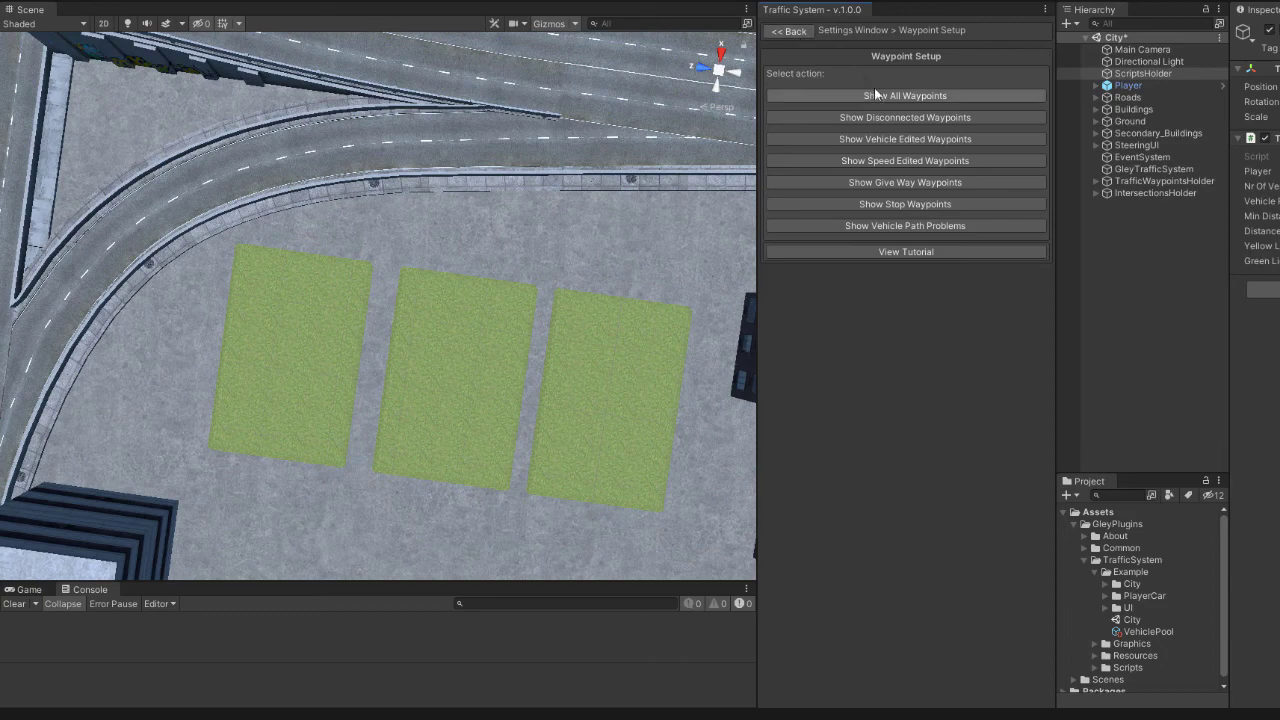
click(789, 31)
click(908, 98)
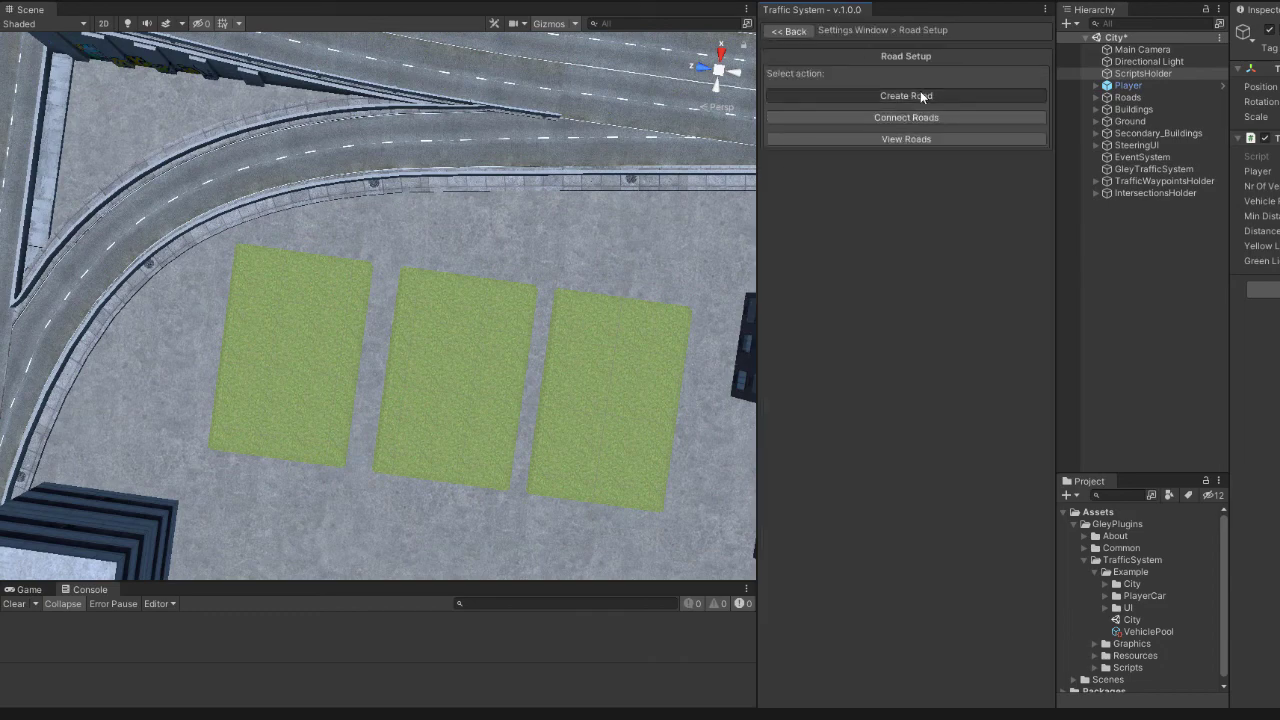
click(920, 94)
shift+click(598, 136)
shift+click(393, 139)
shift+click(261, 162)
middle_drag(377, 170, 545, 122)
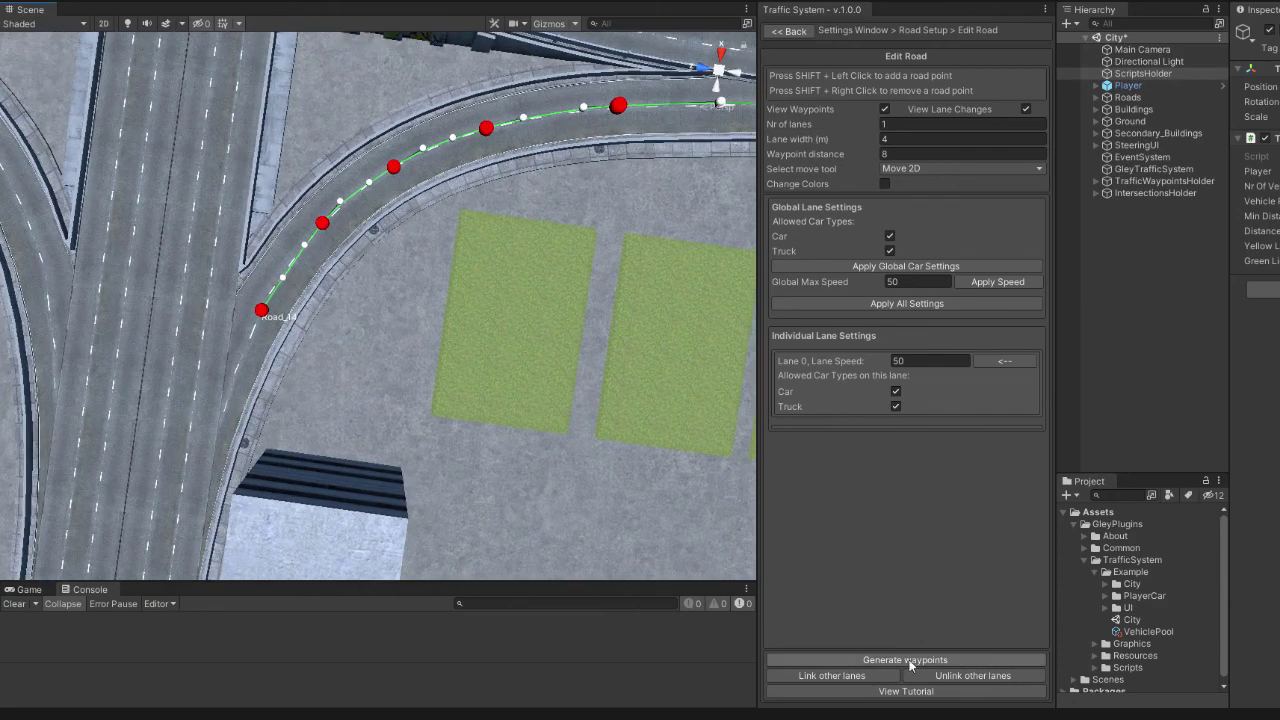
Step: Generate the waypoints of the second, single-lane ramp road and leave the road setup
click(911, 661)
middle_drag(500, 320, 673, 202)
click(802, 33)
click(802, 33)
Step: Link the overpass road's outer lane to the start waypoint of the second ramp road
click(898, 146)
click(905, 80)
middle_drag(385, 340, 451, 280)
click(437, 254)
click(795, 33)
click(795, 33)
Step: Add a waypoint of the highway's adjacent outer lane as a neighbor of the second ramp's end waypoint
click(905, 80)
middle_drag(720, 100, 386, 280)
click(488, 197)
click(873, 325)
click(541, 179)
click(909, 214)
click(792, 32)
Step: Create a third ramp road by placing points along the next curve from the highway to the fork with the overpass road
middle_drag(474, 376, 374, 553)
right_drag(374, 553, 1100, 478)
click(787, 32)
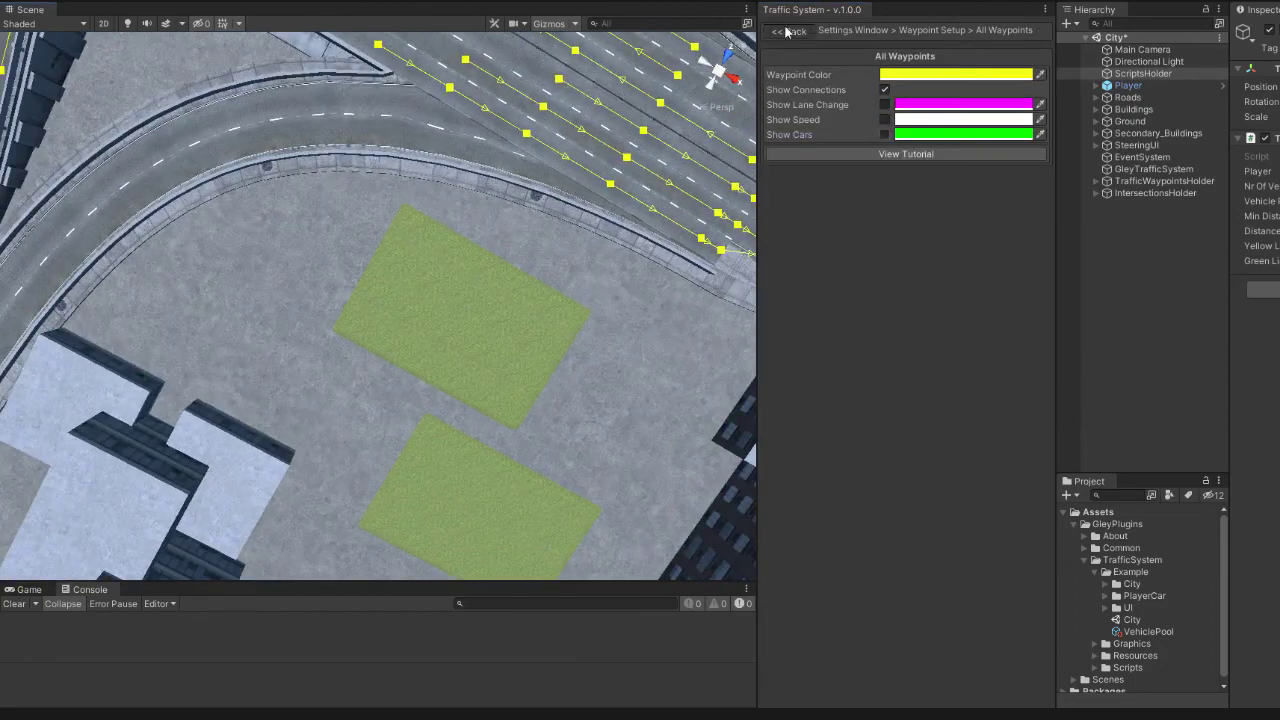
click(787, 32)
click(900, 97)
click(900, 80)
shift+click(404, 118)
shift+click(275, 118)
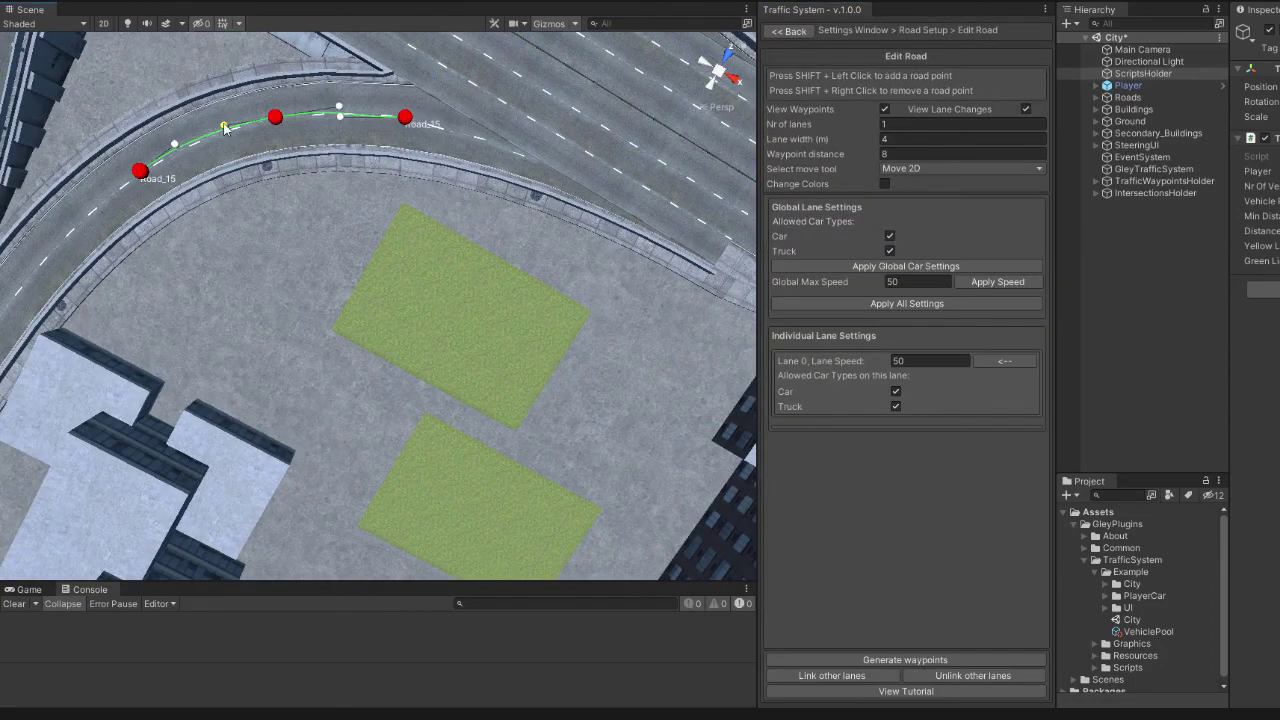
middle_drag(318, 124, 606, 60)
shift+click(334, 181)
shift+click(223, 312)
middle_drag(300, 283, 556, 56)
shift+click(337, 257)
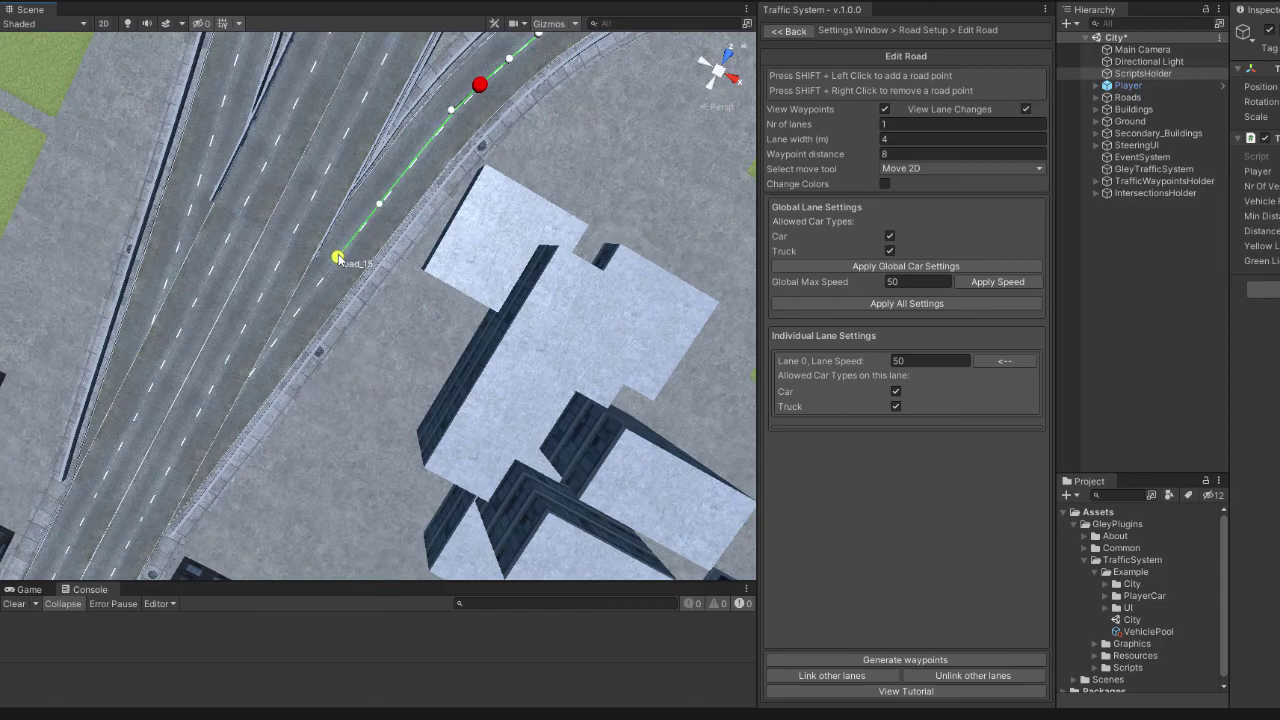
Step: Generate the waypoints of the third, single-lane ramp road and leave the road setup
click(907, 660)
middle_drag(531, 217, 451, 331)
right_drag(451, 331, 563, 346)
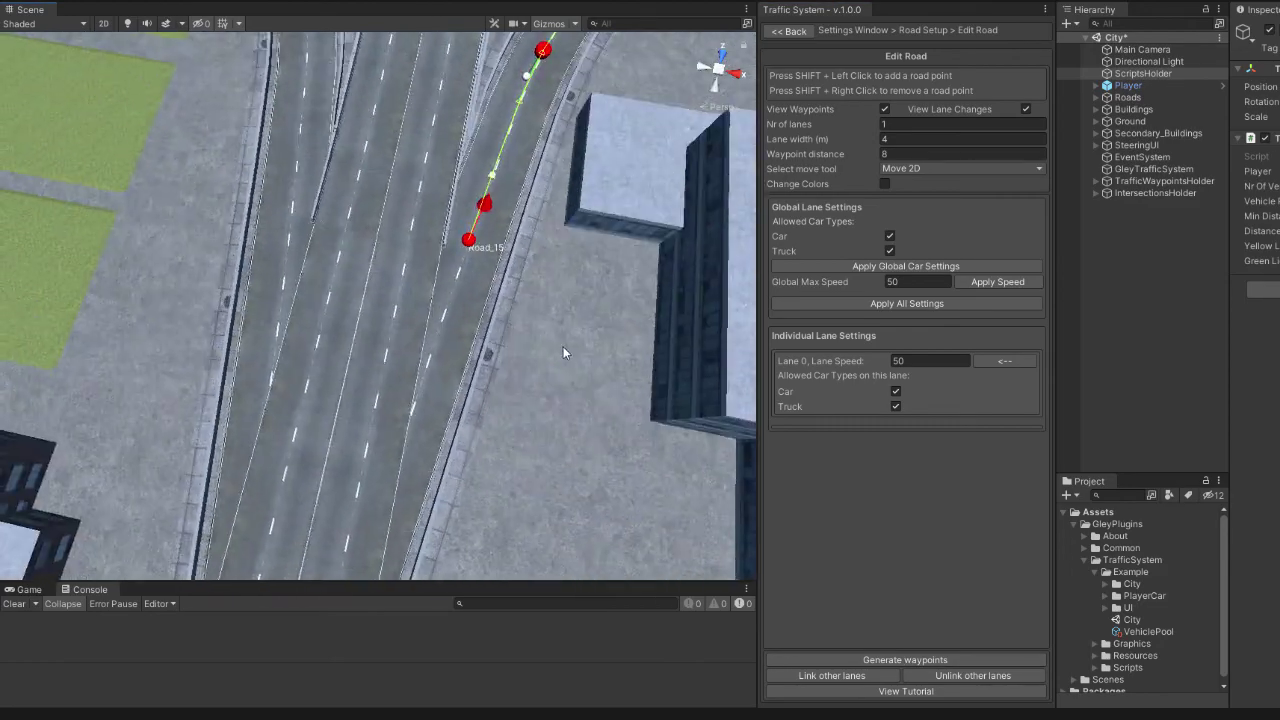
middle_drag(563, 346, 566, 244)
click(788, 32)
click(788, 32)
Step: Add Road_15-Lane_0-In as a neighbor of the Road_10 lane 3 waypoint just before the ramp fork
click(906, 141)
click(906, 81)
click(406, 334)
click(906, 343)
click(486, 147)
click(906, 231)
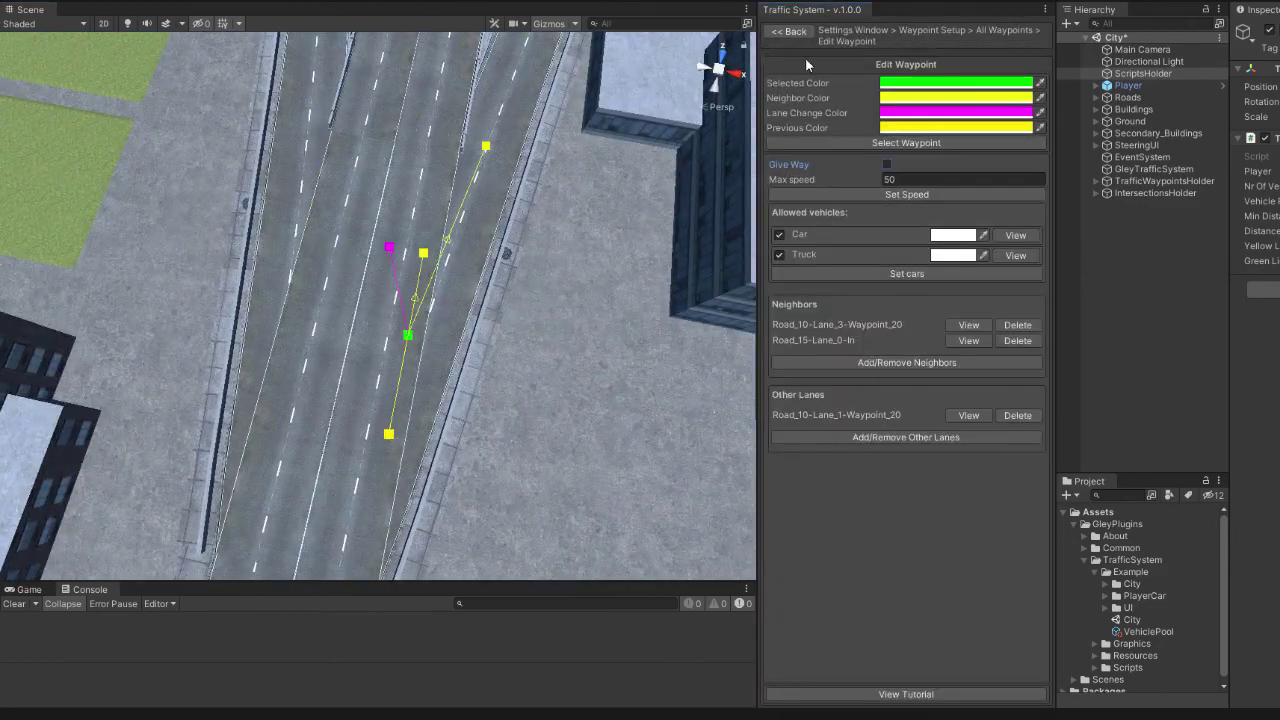
click(788, 32)
Step: Add a waypoint of the highway's adjacent outer lane as a neighbor of the Road_15 ramp's end waypoint
middle_drag(582, 130, 485, 288)
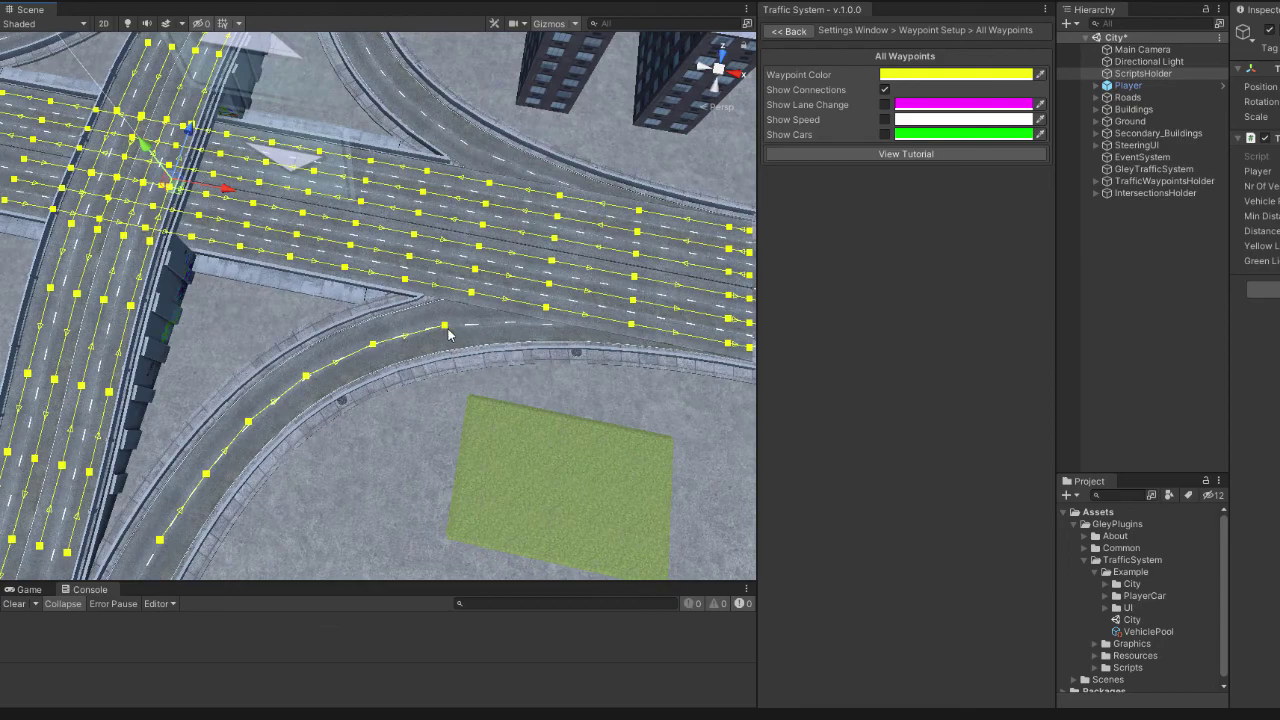
click(444, 326)
click(900, 327)
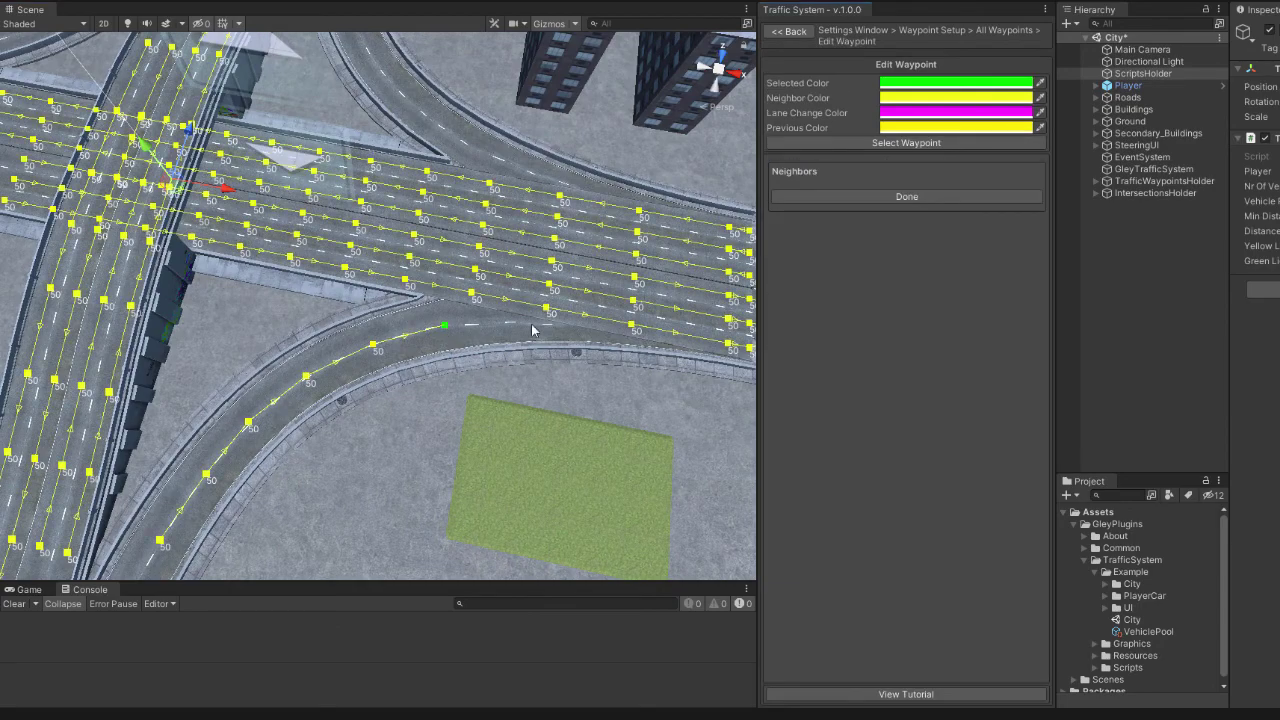
click(797, 34)
Step: Create a fourth single-lane ramp road by placing points along the remaining curve between the overpass road and the highway
right_drag(600, 260, 120, 330)
middle_drag(700, 195, 420, 180)
click(789, 32)
click(789, 32)
click(906, 98)
click(906, 81)
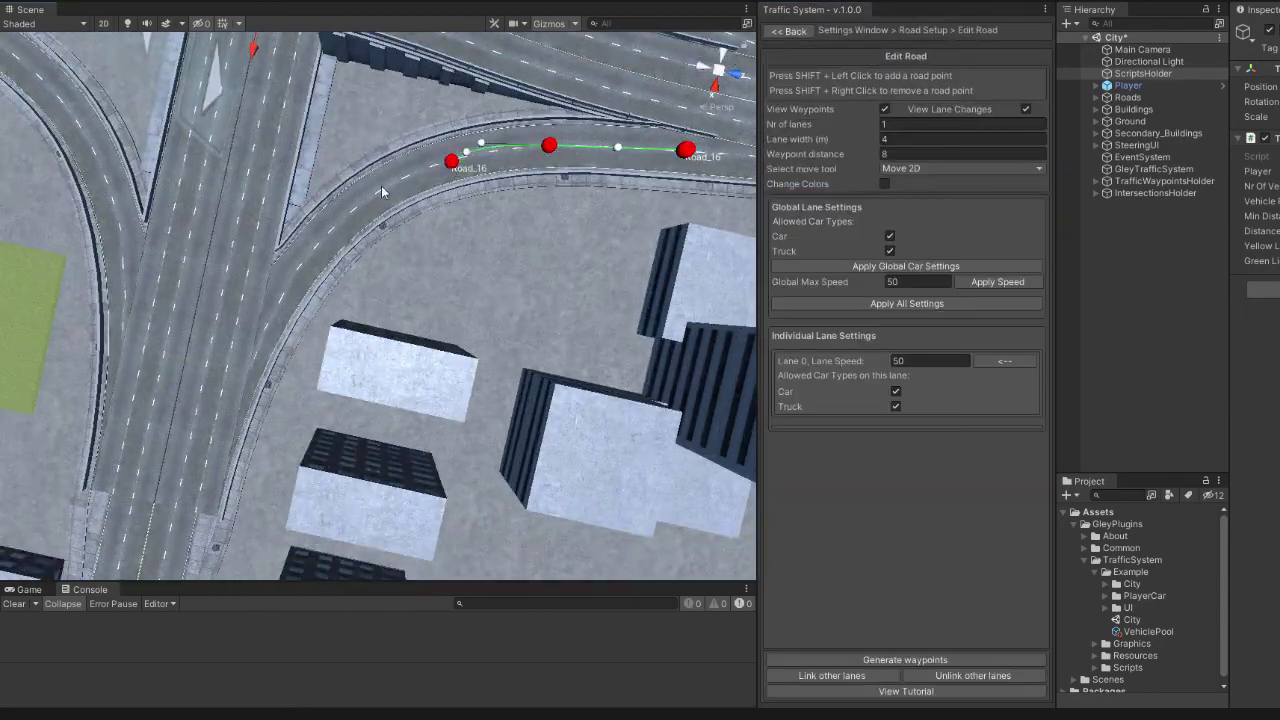
shift+click(326, 231)
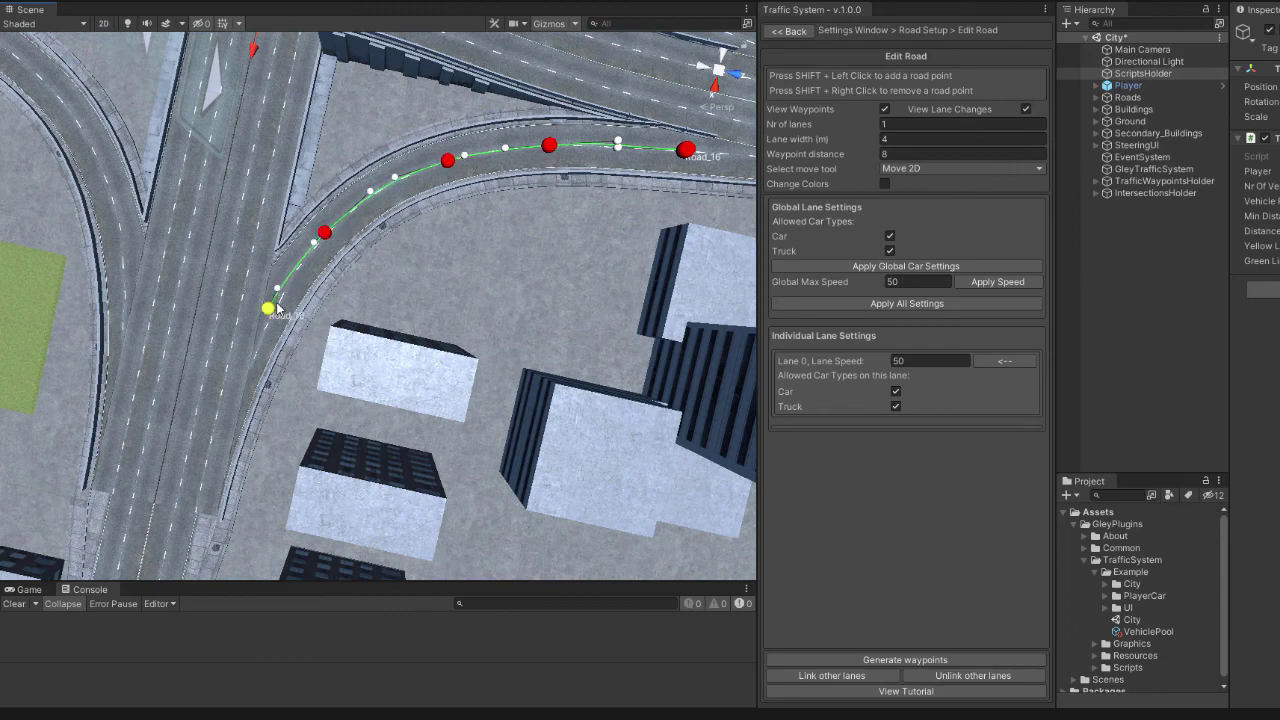
click(789, 31)
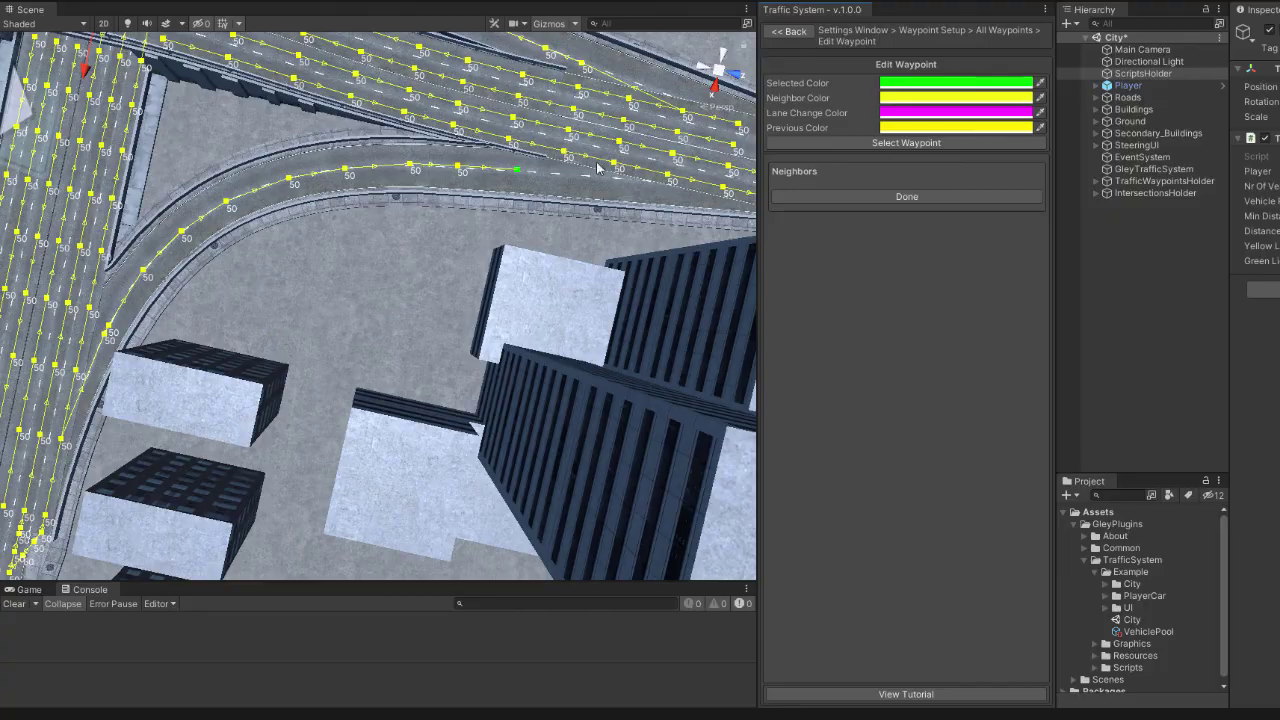
Step: Add a waypoint of the adjacent outer lane as a neighbor of the fourth ramp's end waypoint and finish editing it
click(613, 163)
click(896, 215)
click(795, 35)
Step: Review the waypoint connections across the whole interchange, leave the waypoint setup and apply the traffic settings
scroll(397, 288, down, 5)
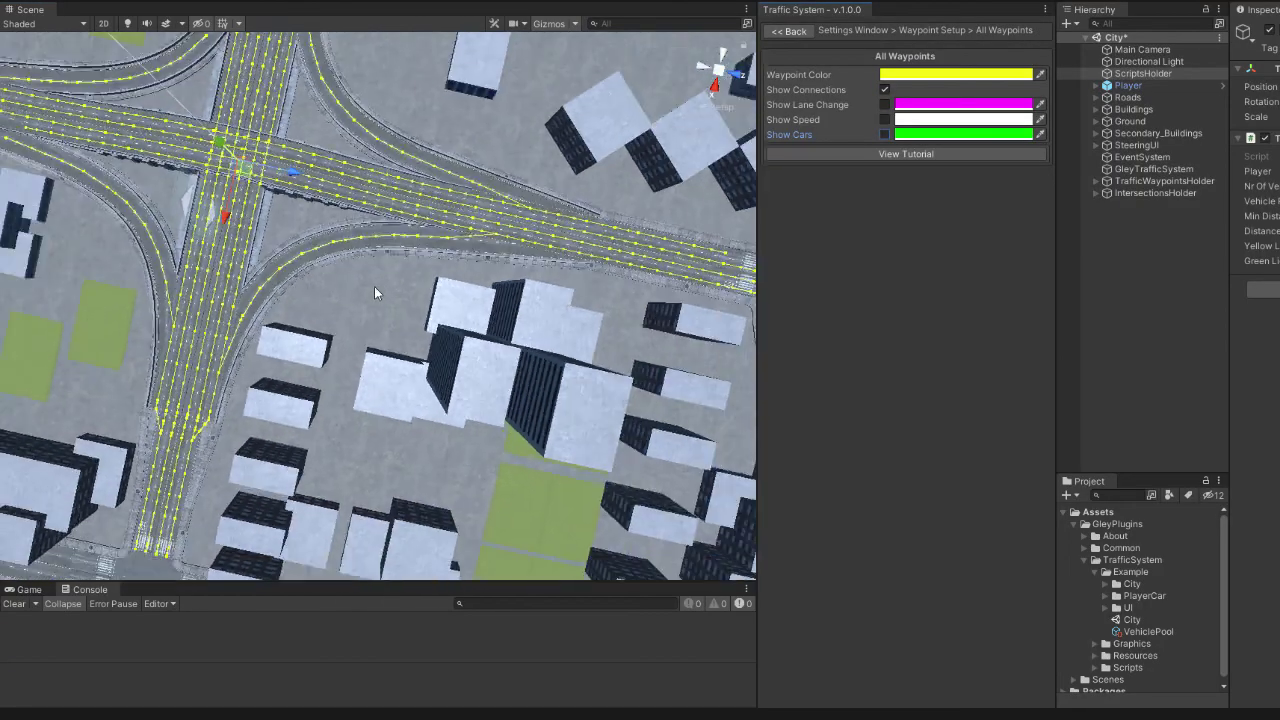
scroll(376, 293, down, 4)
middle_drag(386, 315, 504, 389)
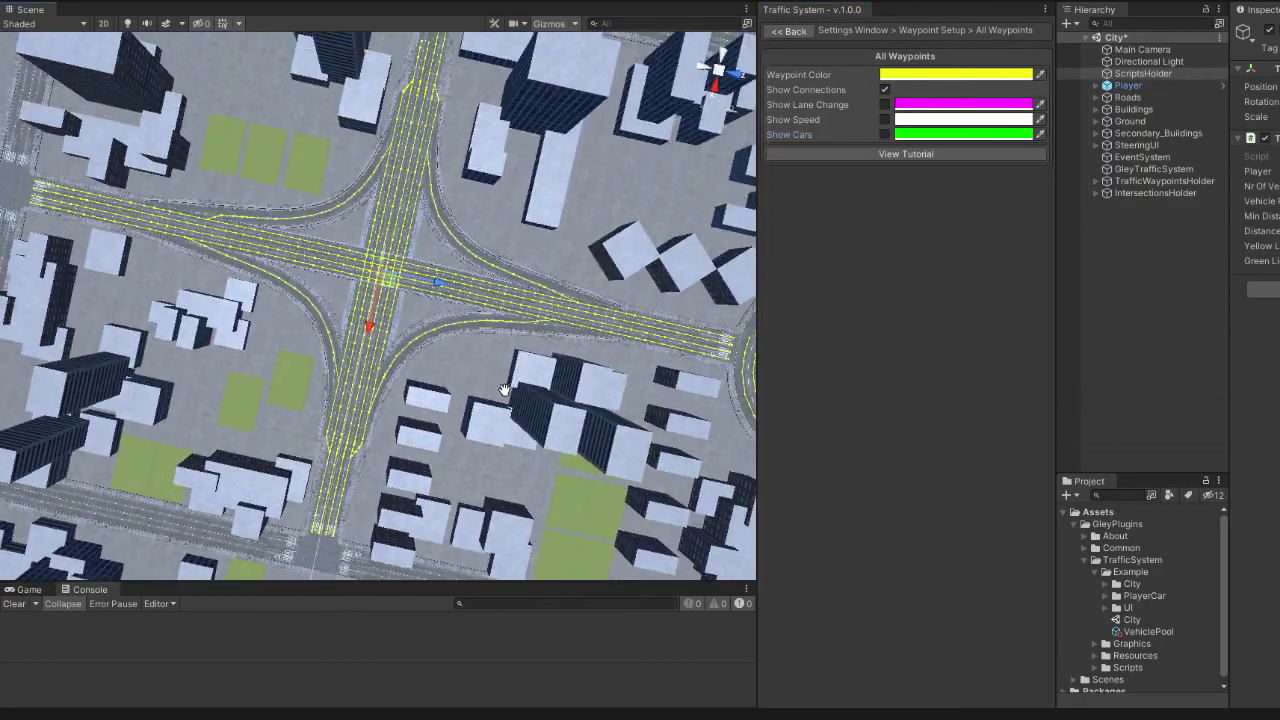
click(792, 33)
click(792, 33)
click(910, 671)
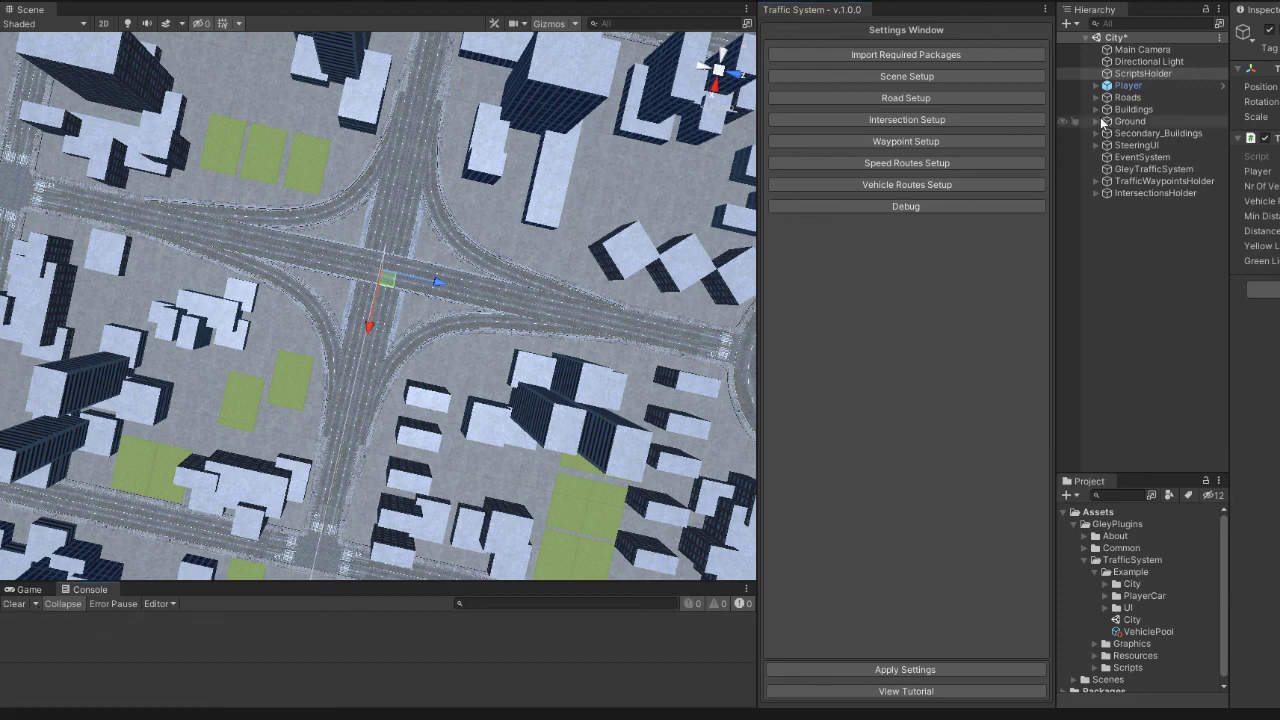
Step: Move the Player car from beside the roundabout to the open ground between the highway and the ramp at the overpass
click(1128, 87)
scroll(626, 160, down, 12)
scroll(648, 325, up, 5)
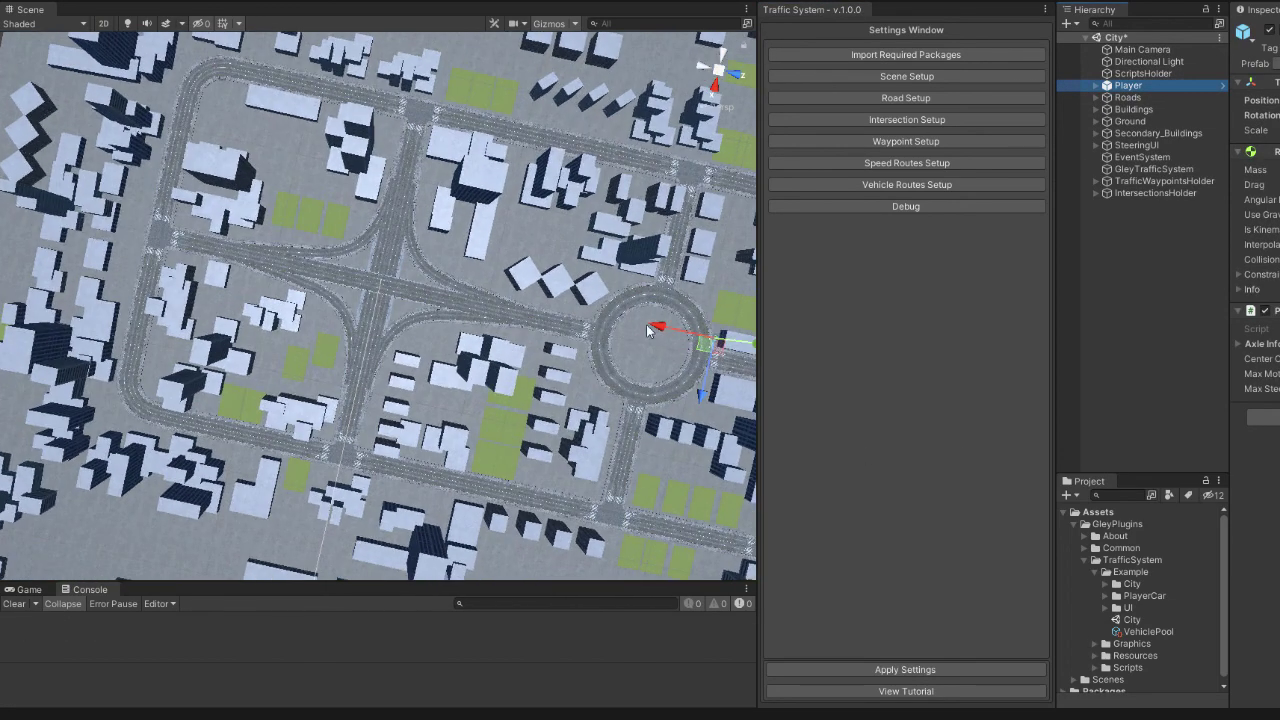
middle_drag(512, 232, 543, 201)
scroll(545, 198, up, 6)
middle_drag(564, 140, 513, 279)
scroll(513, 279, up, 3)
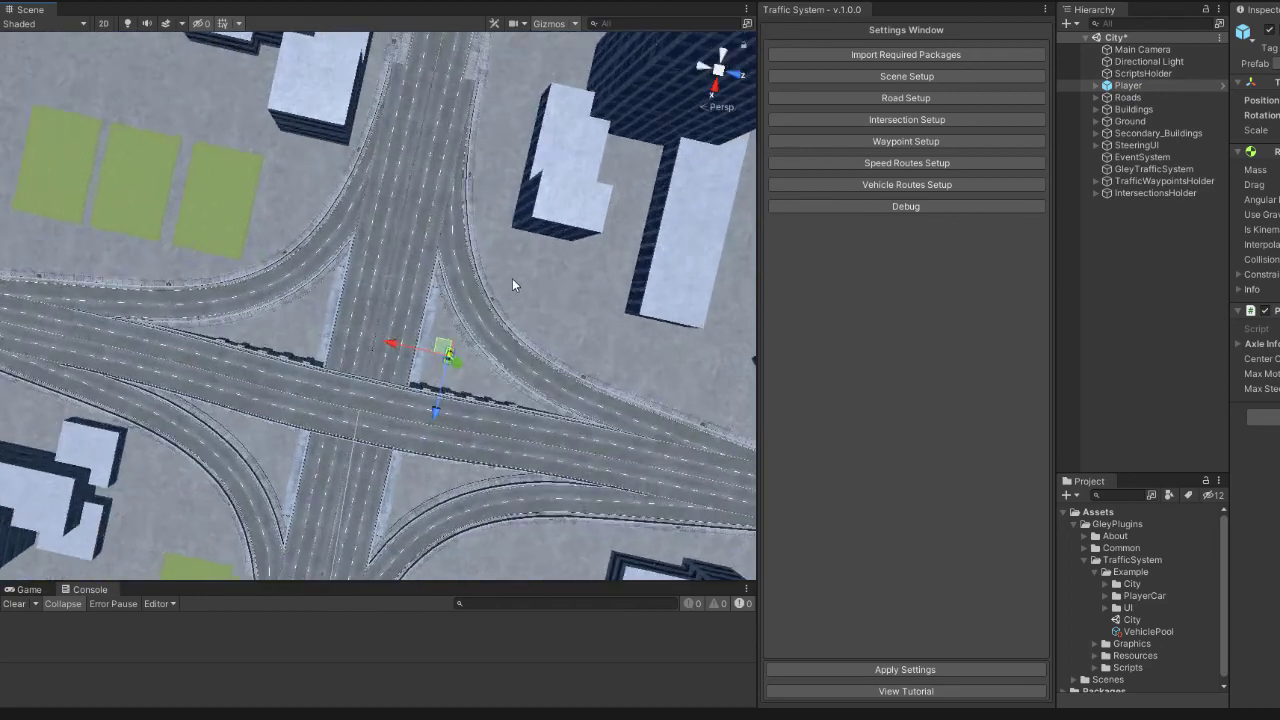
Step: Play the scene and watch the traffic on the road and its ramps beside the overpass
scroll(513, 285, up, 2)
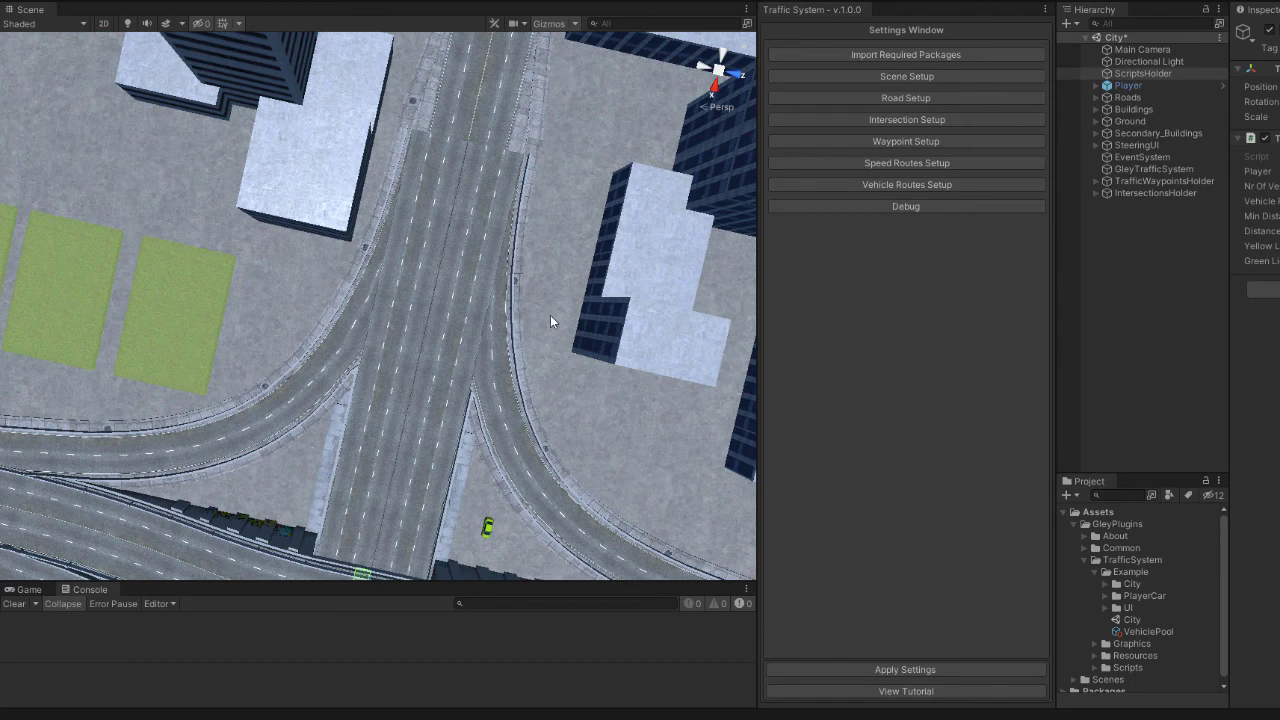
middle_drag(550, 315, 565, 261)
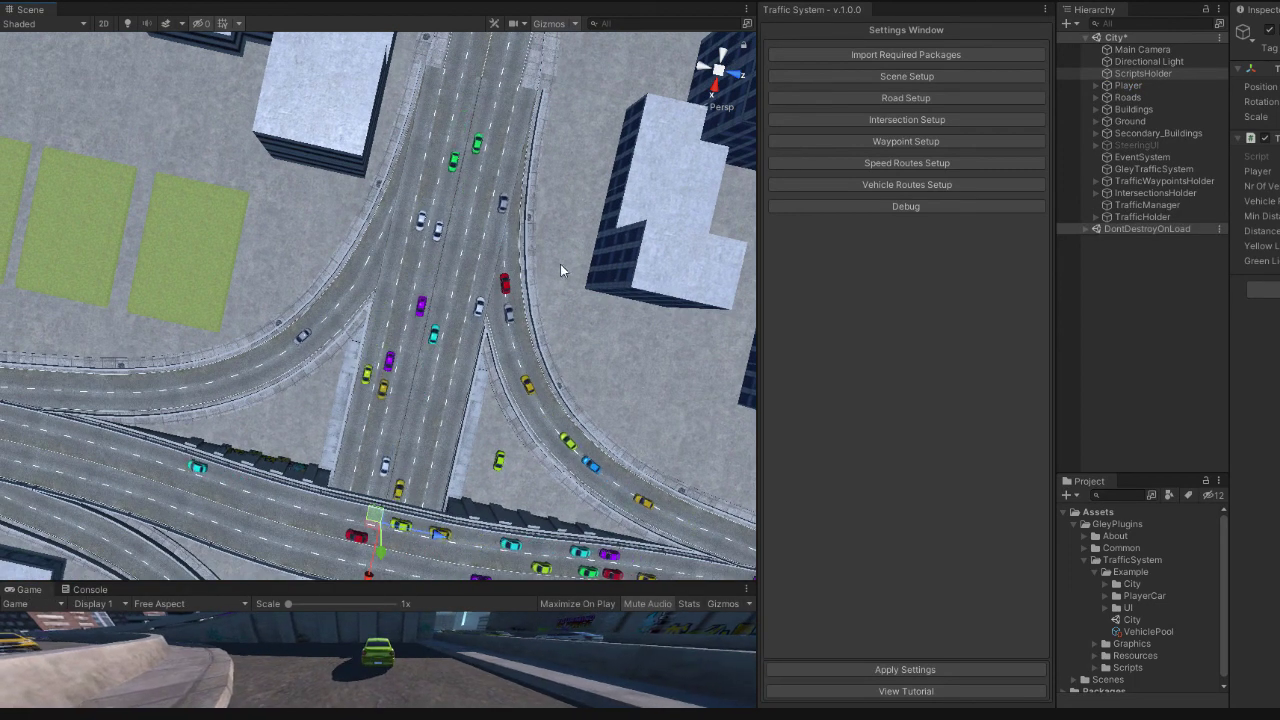